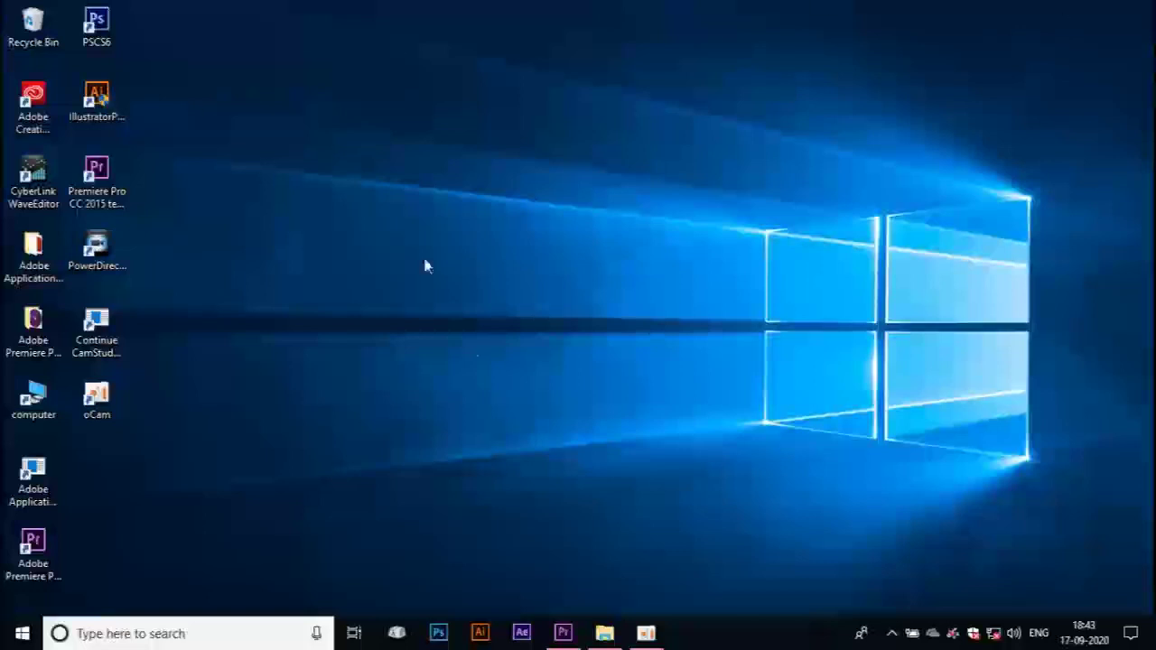
Restore the untitled Premiere Pro project window from the taskbar.
{"action": "left_click", "coordinate": [562, 632]}
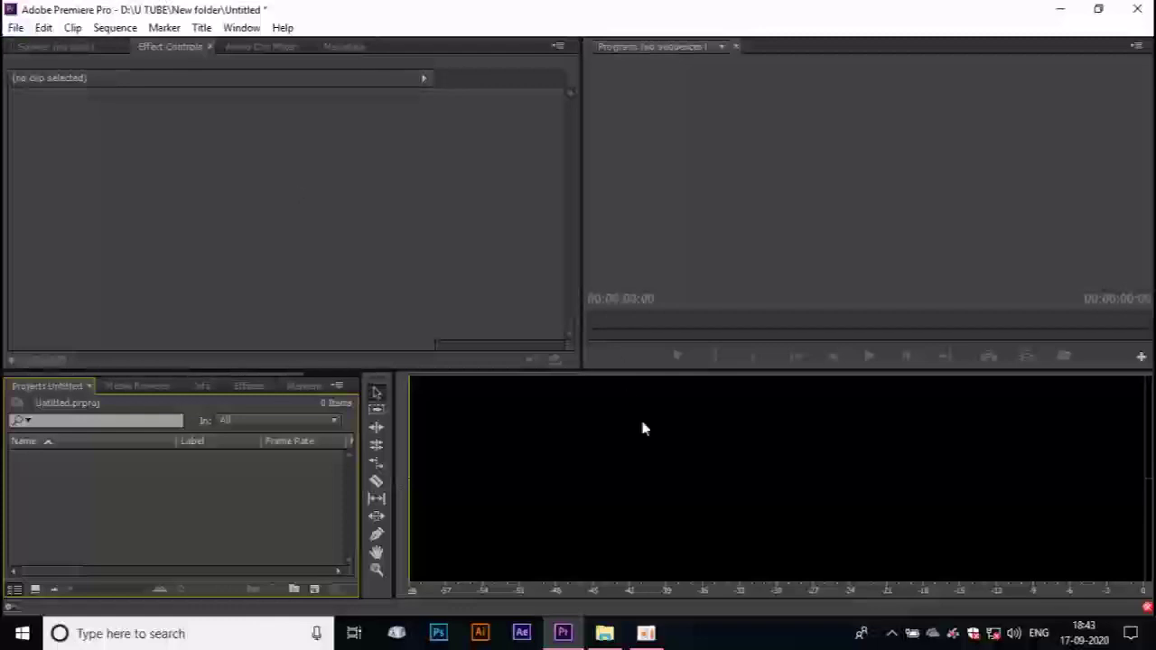
{"action": "mouse_move", "coordinate": [662, 636]}
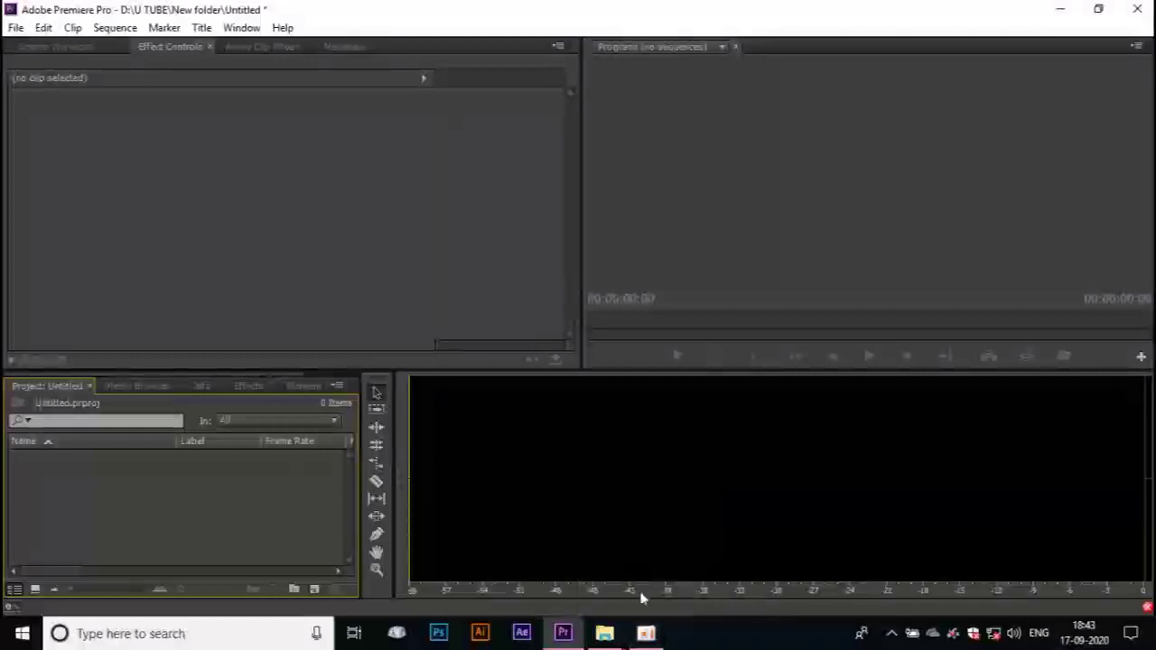
Import intro.mp4 from the Guru Gullap (D:) drive into the Premiere Pro Project panel.
{"action": "left_click", "coordinate": [621, 636]}
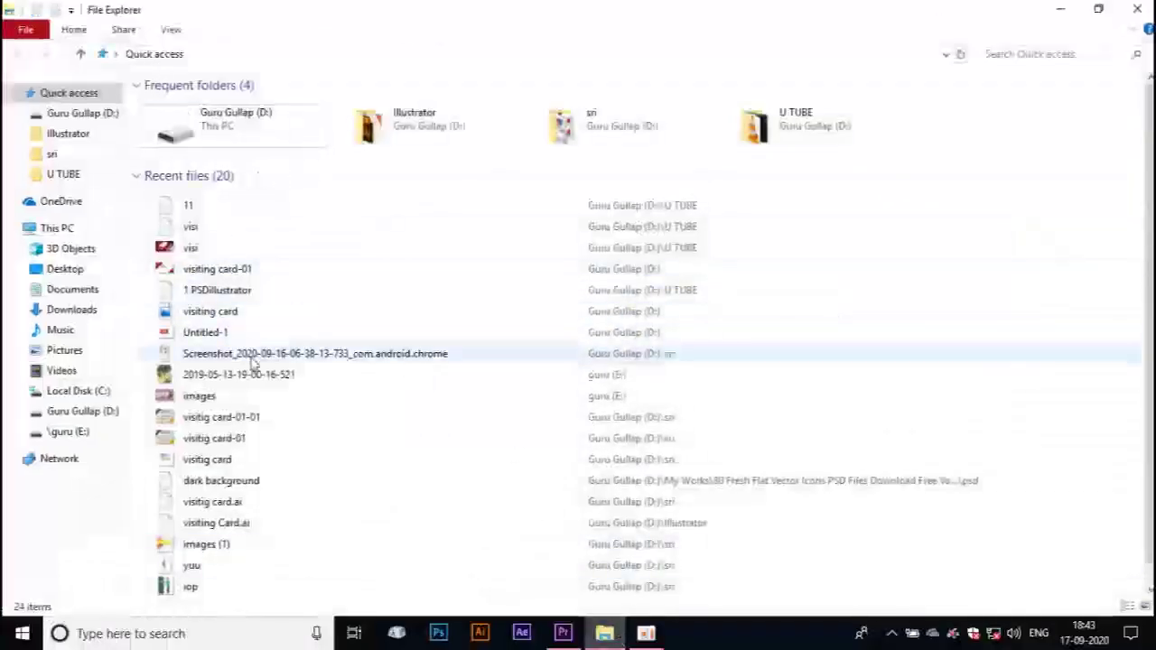
{"action": "left_click", "coordinate": [86, 411]}
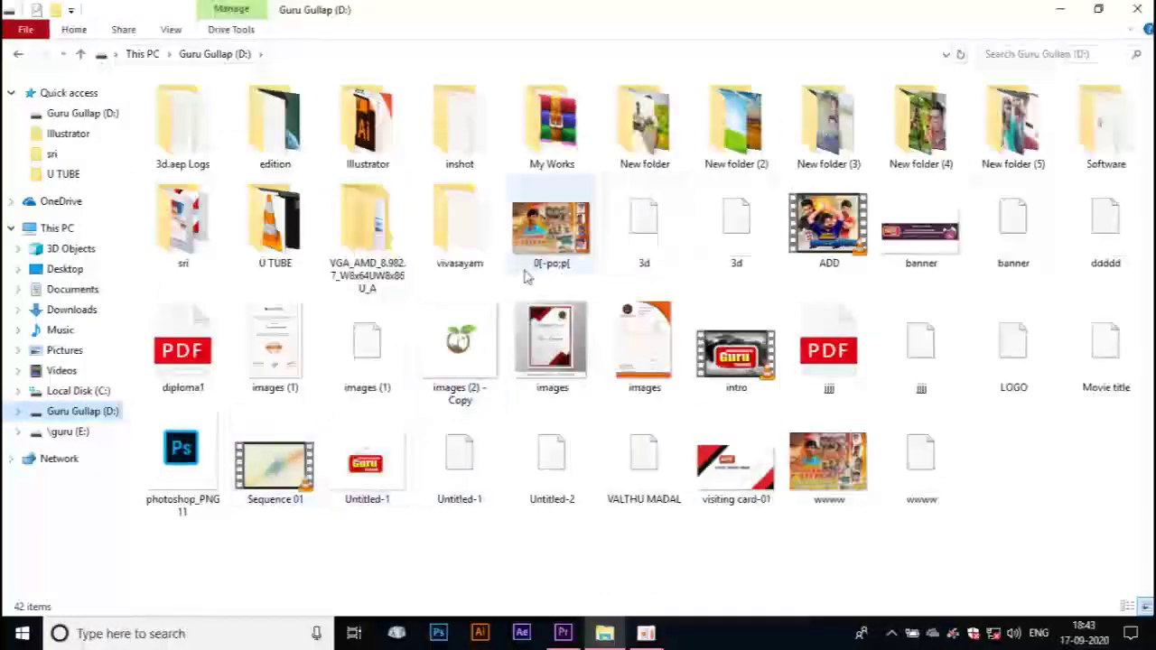
{"action": "left_click", "coordinate": [727, 361]}
{"action": "left_click_drag", "start_coordinate": [727, 361], "coordinate": [569, 636]}
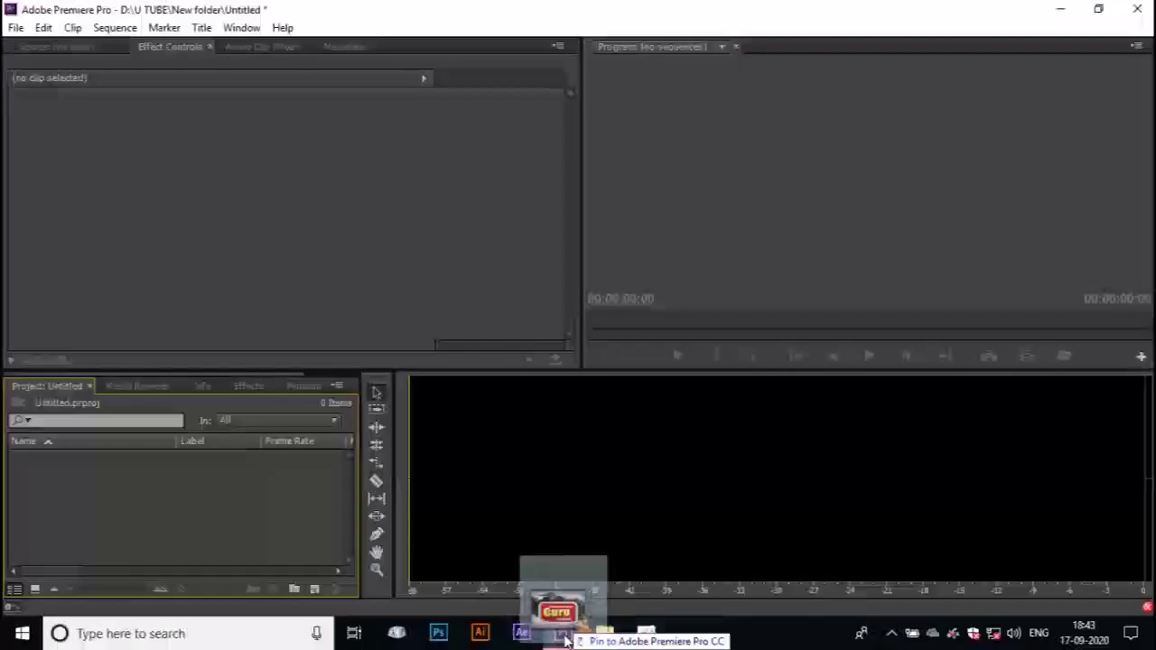
{"action": "left_click_drag", "start_coordinate": [569, 636], "coordinate": [240, 514]}
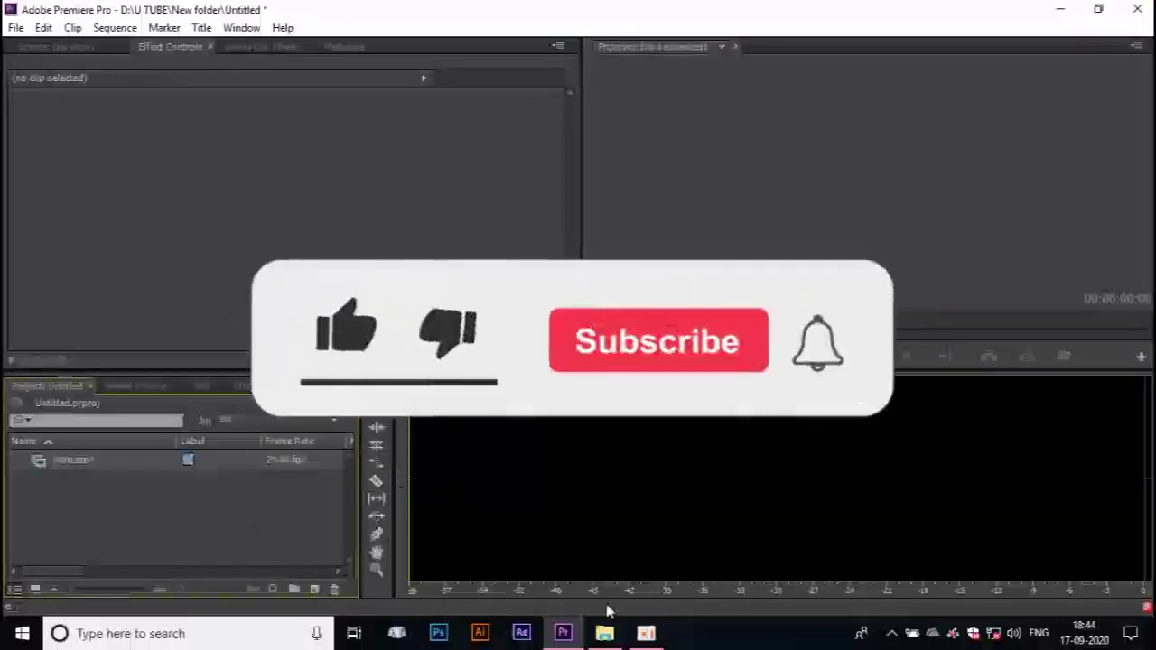
{"action": "mouse_move", "coordinate": [605, 632]}
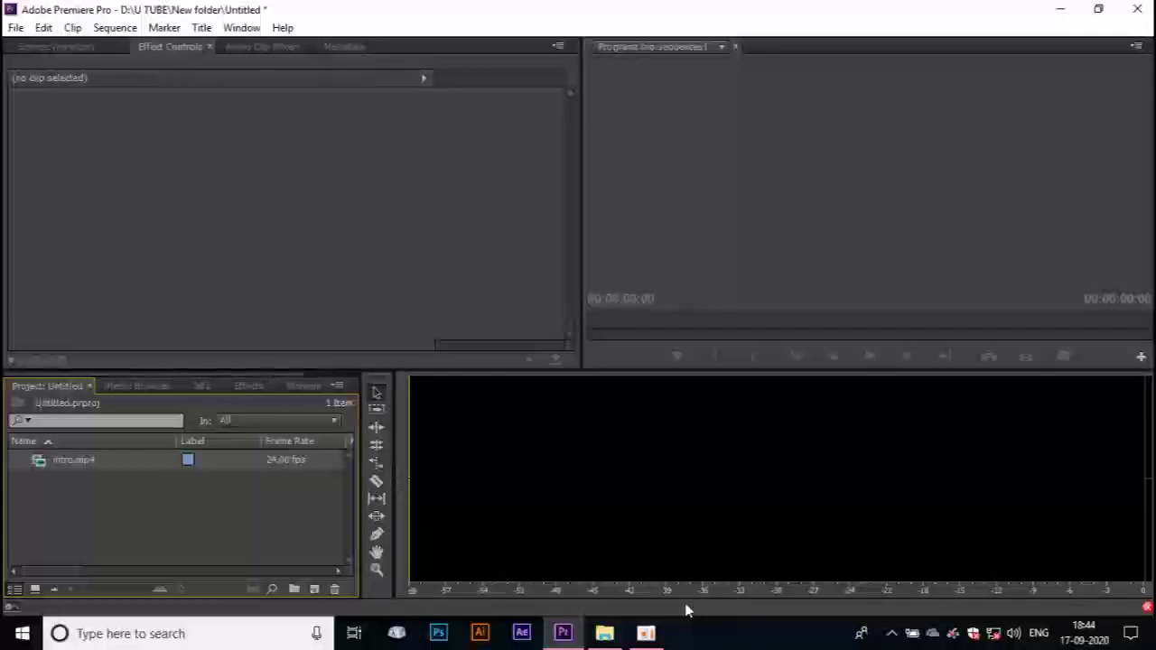
{"action": "left_click", "coordinate": [641, 632]}
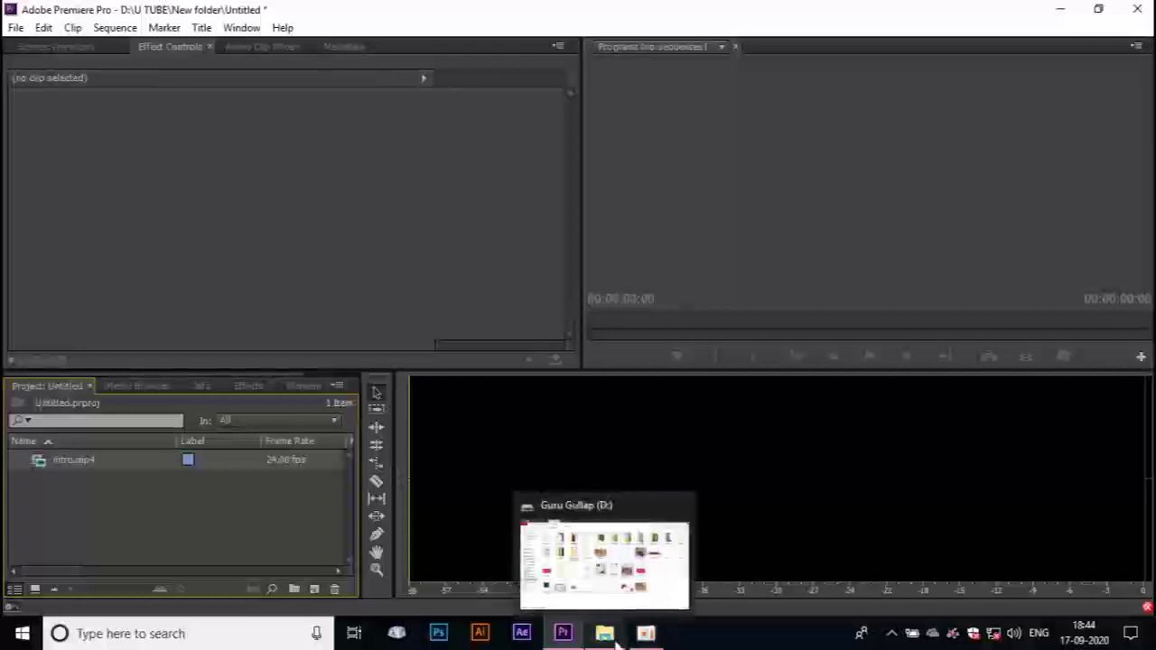
Import Record_2020_09_17_17_03_03_312 from Documents\oCam into the Premiere Pro project.
{"action": "left_click", "coordinate": [607, 634]}
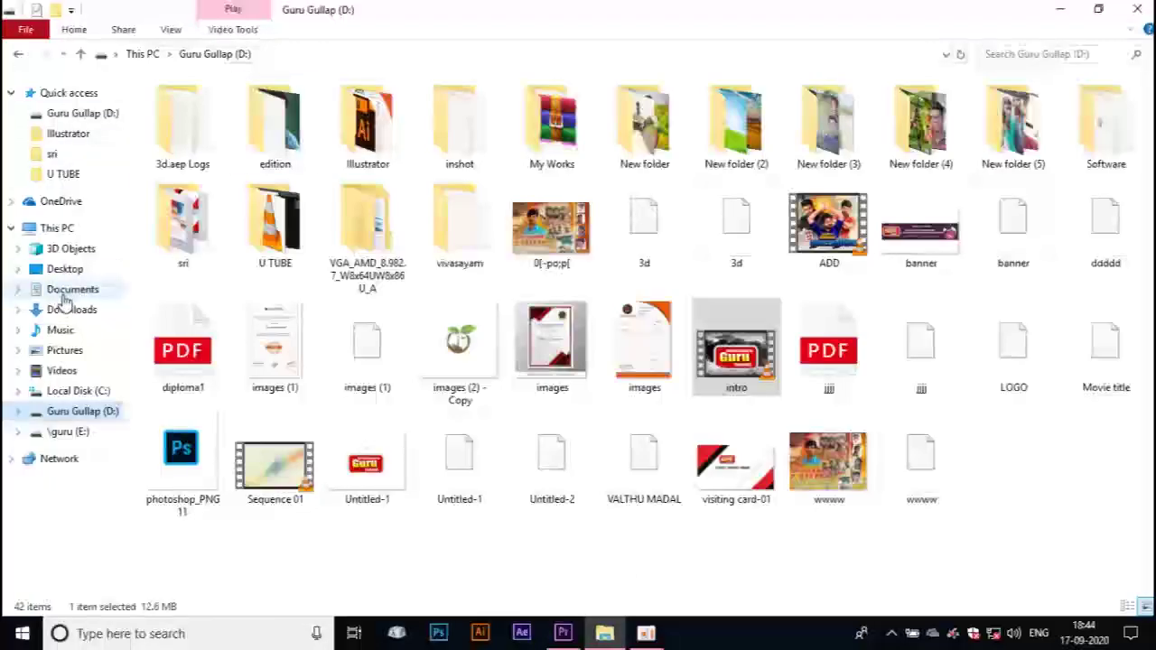
{"action": "left_click", "coordinate": [64, 293]}
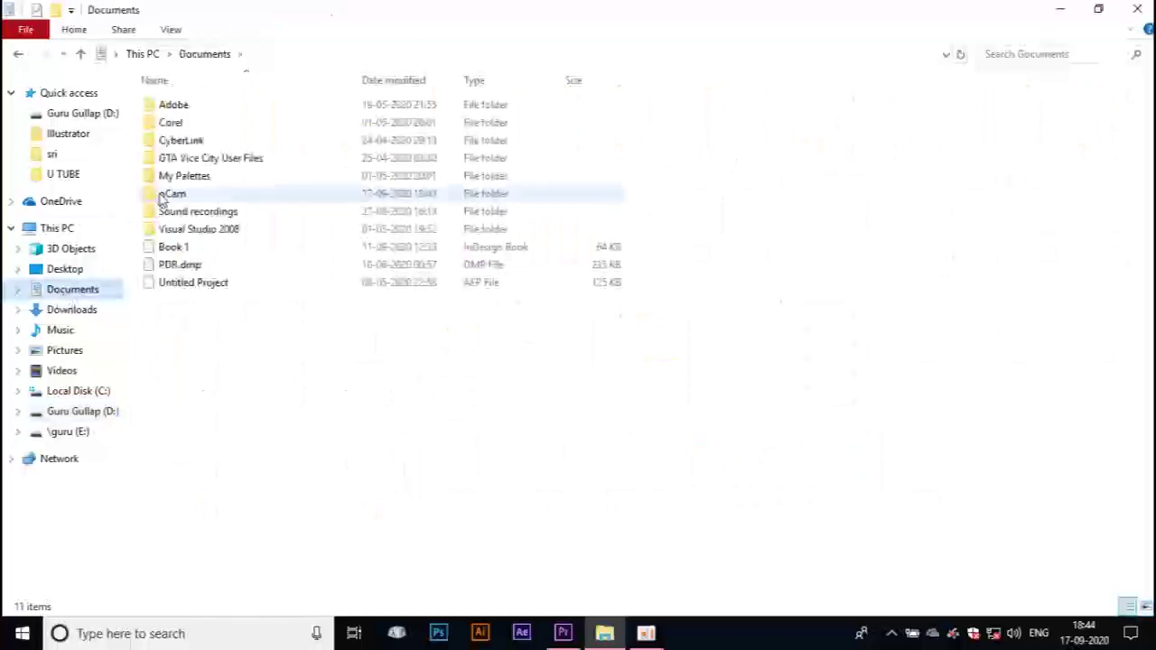
{"action": "double_click", "coordinate": [161, 197]}
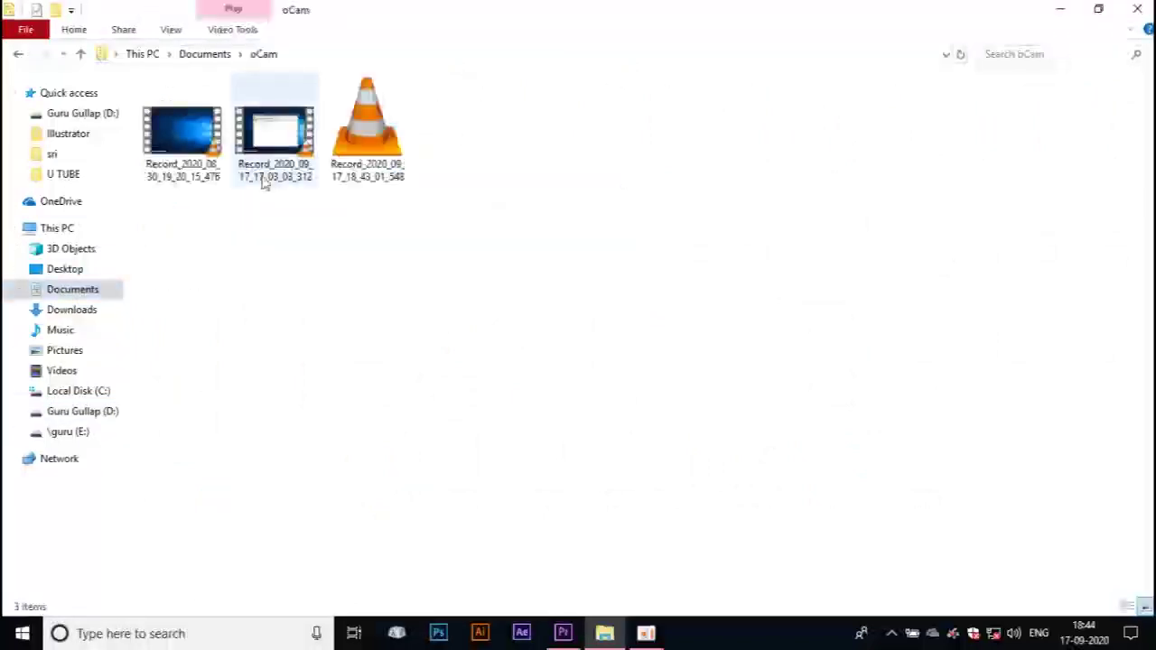
{"action": "left_click", "coordinate": [285, 136]}
{"action": "left_click_drag", "start_coordinate": [285, 136], "coordinate": [570, 625]}
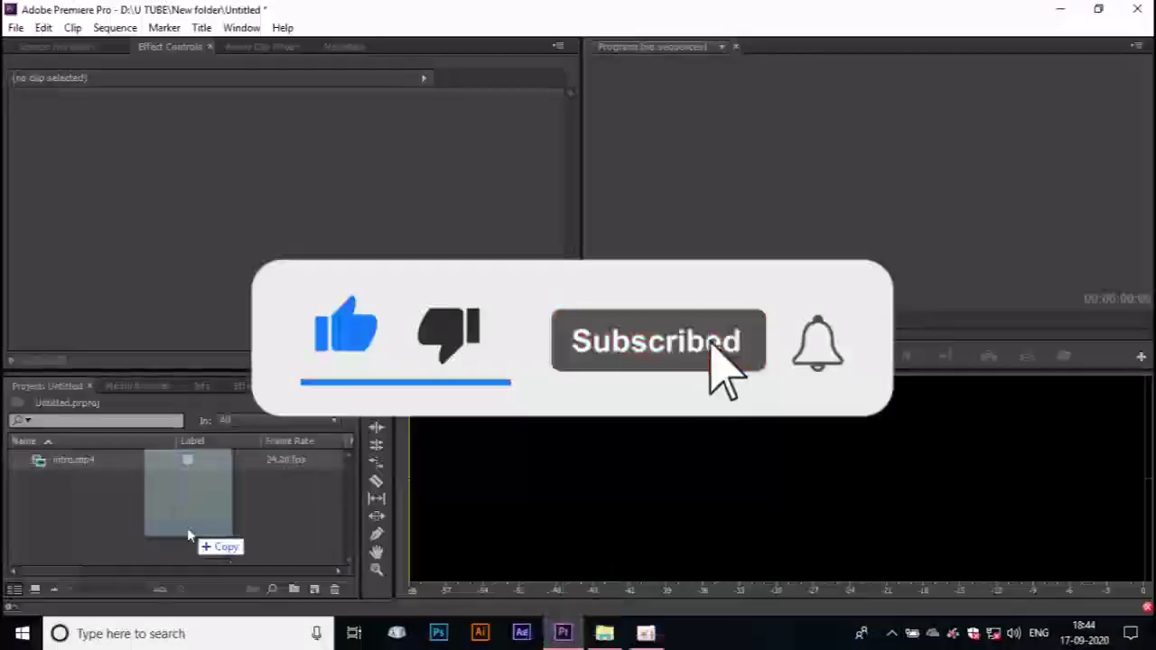
{"action": "left_click_drag", "start_coordinate": [571, 626], "coordinate": [179, 528]}
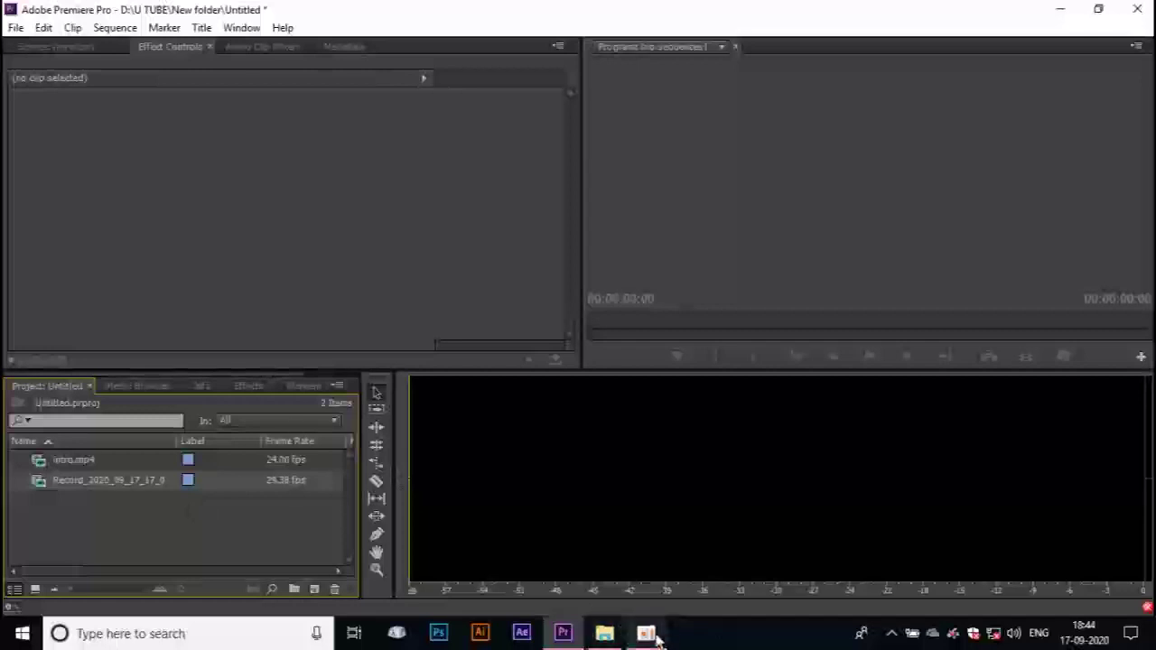
{"action": "left_click", "coordinate": [607, 634]}
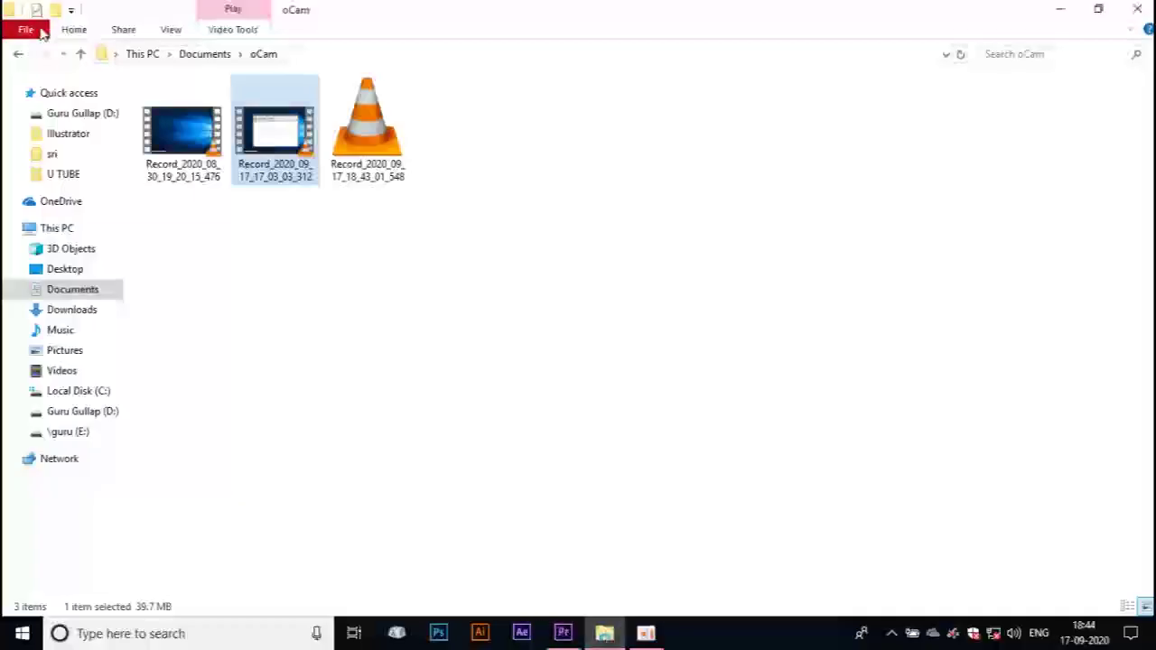
Import the green-screen subscribe clip from D:\U TUBE into the Premiere project.
{"action": "left_click", "coordinate": [18, 54]}
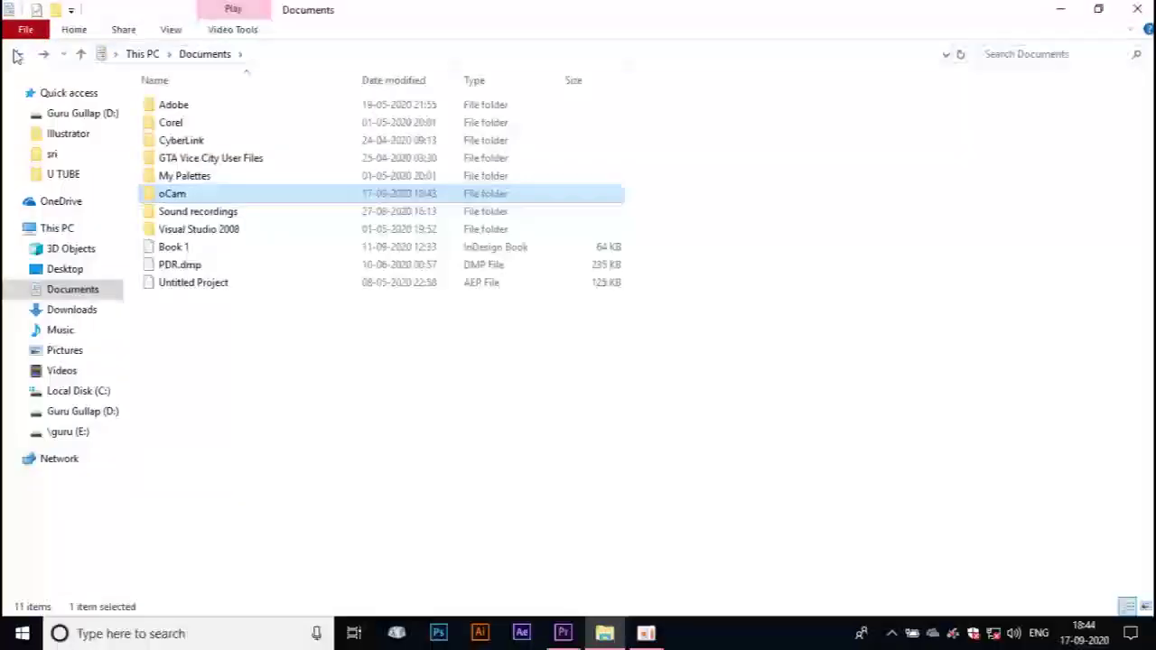
{"action": "left_click", "coordinate": [81, 411]}
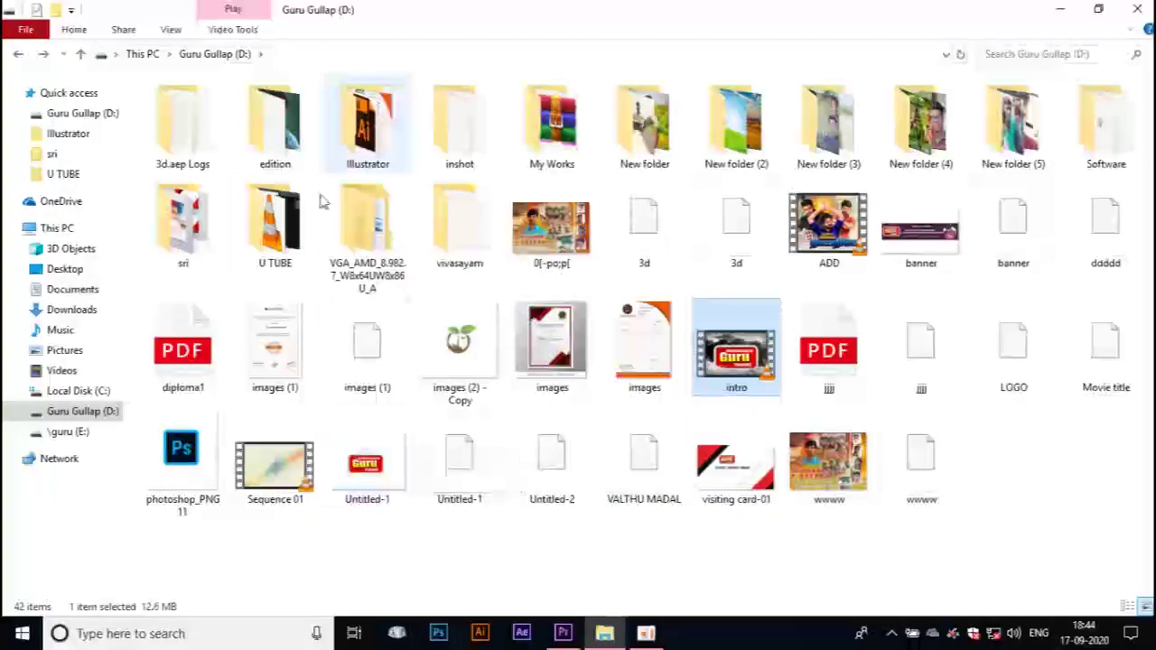
{"action": "double_click", "coordinate": [283, 261]}
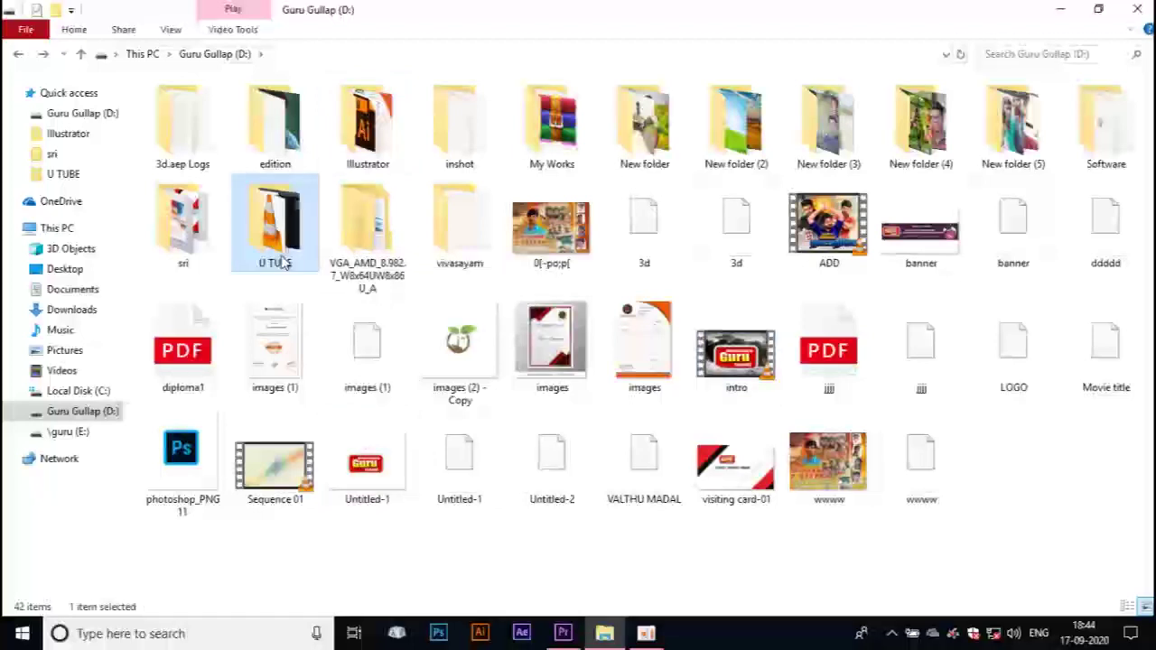
{"action": "left_click_drag", "start_coordinate": [398, 455], "coordinate": [567, 639]}
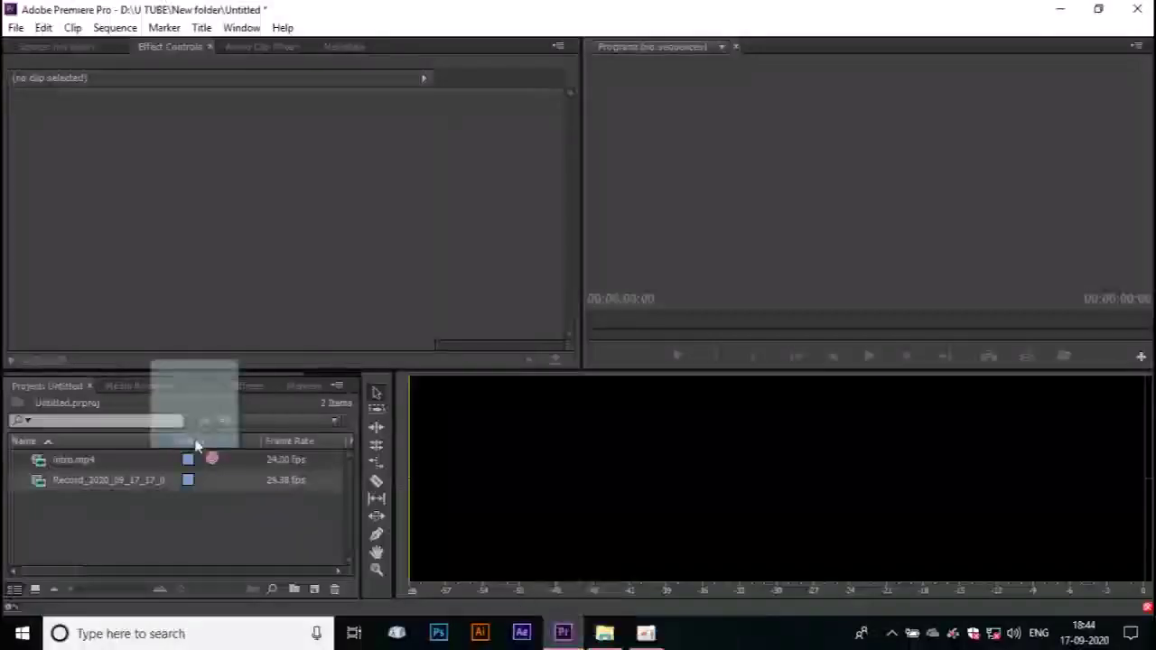
{"action": "left_click_drag", "start_coordinate": [567, 639], "coordinate": [216, 524]}
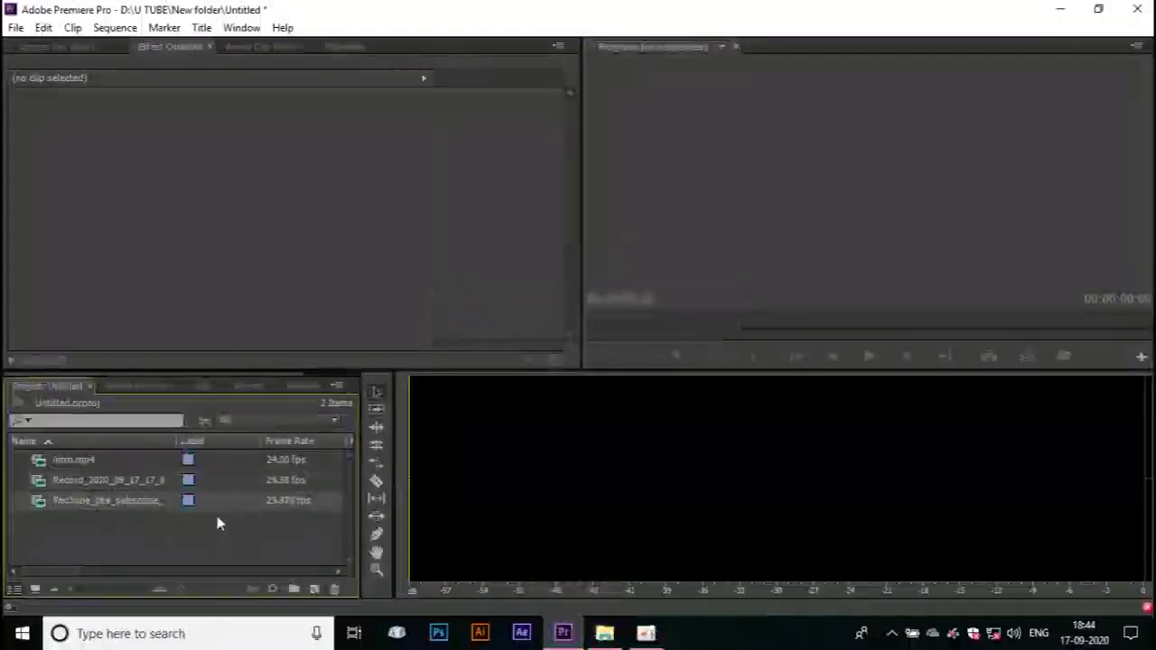
{"action": "left_click", "coordinate": [619, 638]}
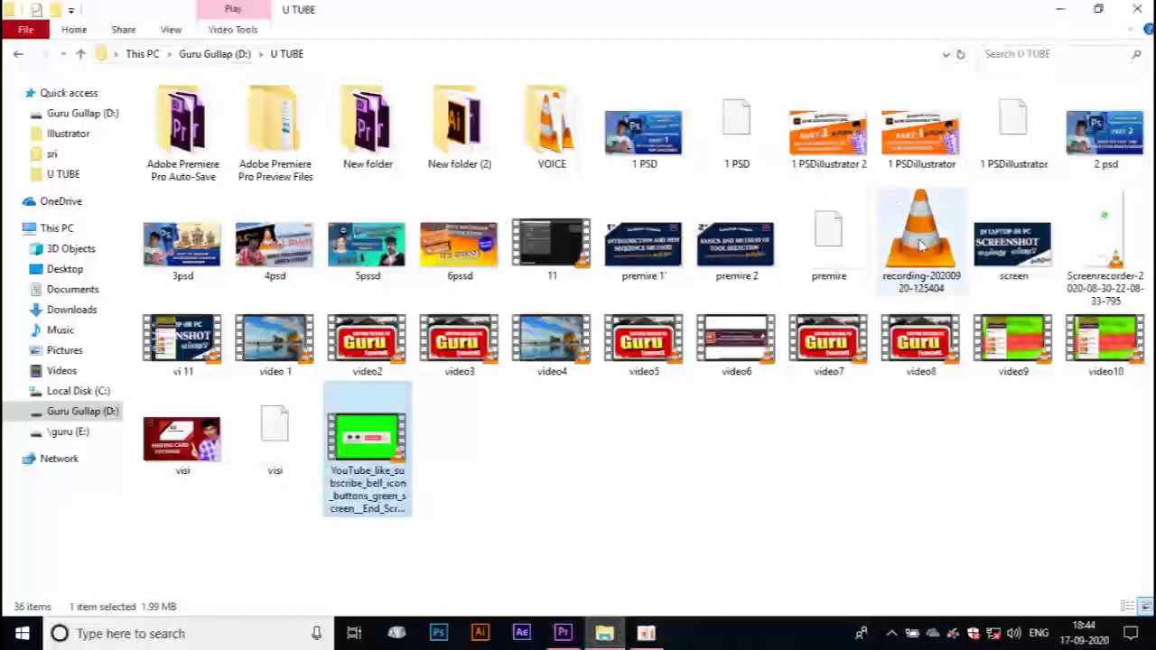
{"action": "left_click_drag", "start_coordinate": [921, 245], "coordinate": [673, 610]}
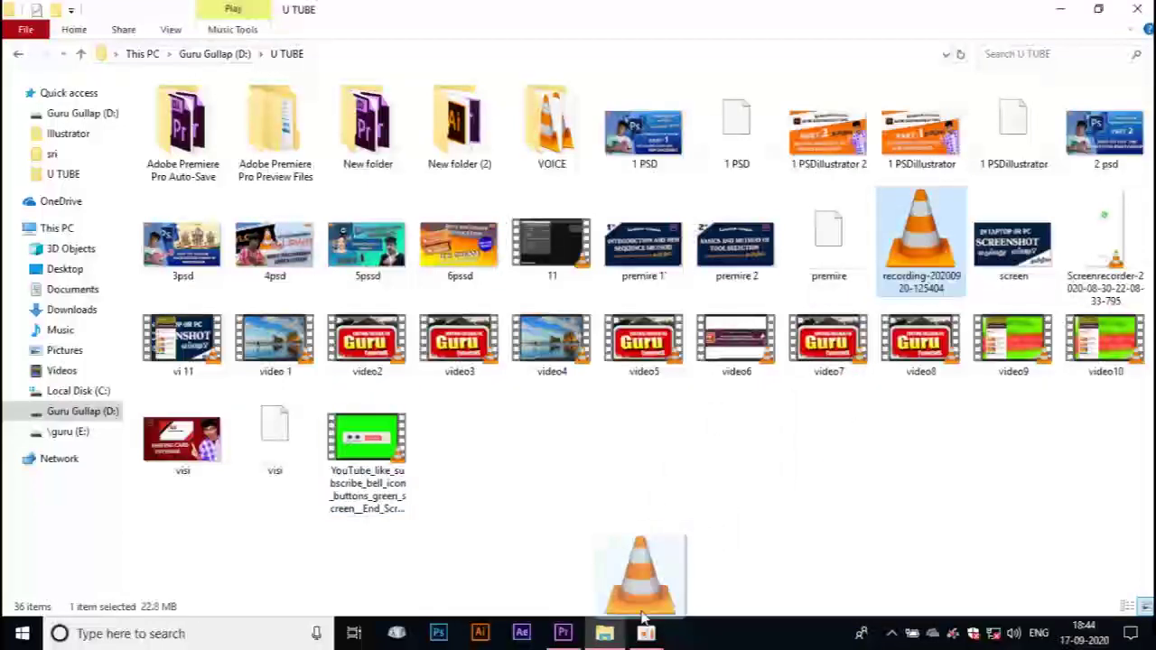
{"action": "left_click_drag", "start_coordinate": [673, 611], "coordinate": [650, 625]}
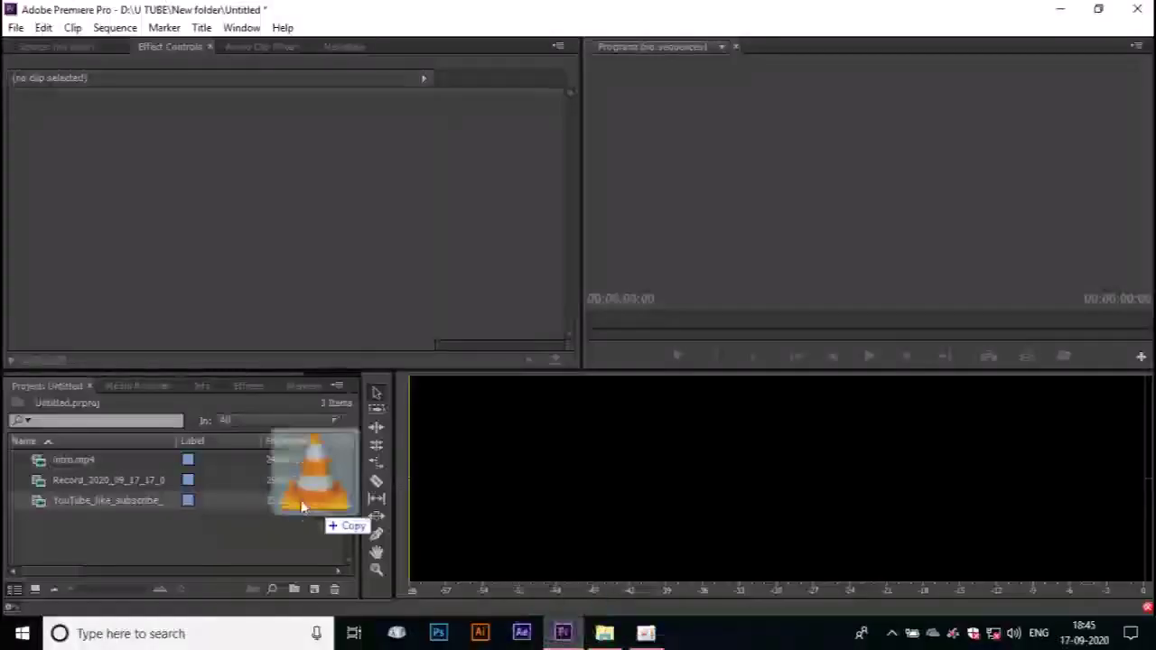
{"action": "left_click_drag", "start_coordinate": [650, 625], "coordinate": [162, 553]}
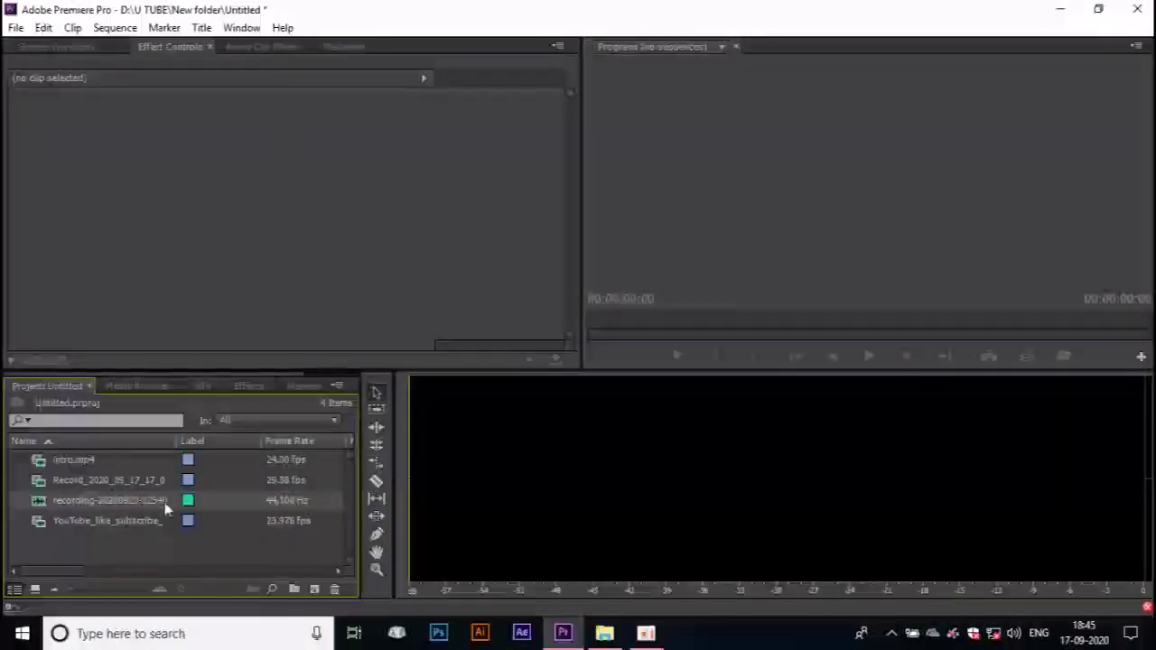
Create a new sequence from the Record_2020_09_17_17_03_03_312 clip via New Sequence From Clip.
{"action": "left_click", "coordinate": [104, 483]}
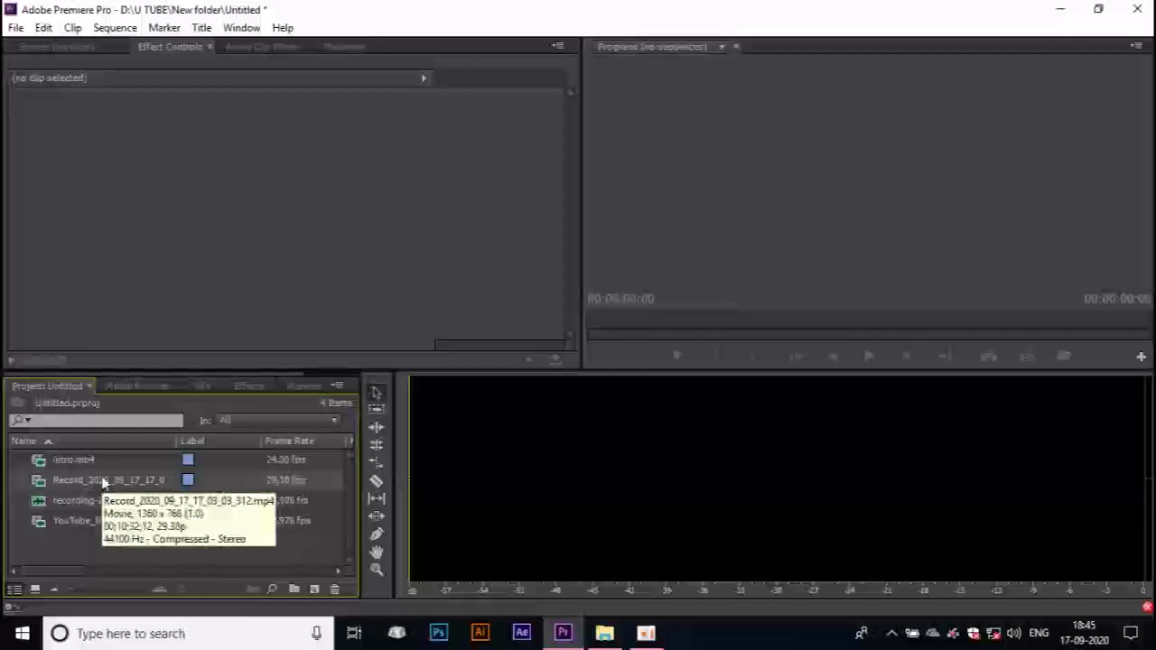
{"action": "right_click", "coordinate": [102, 479]}
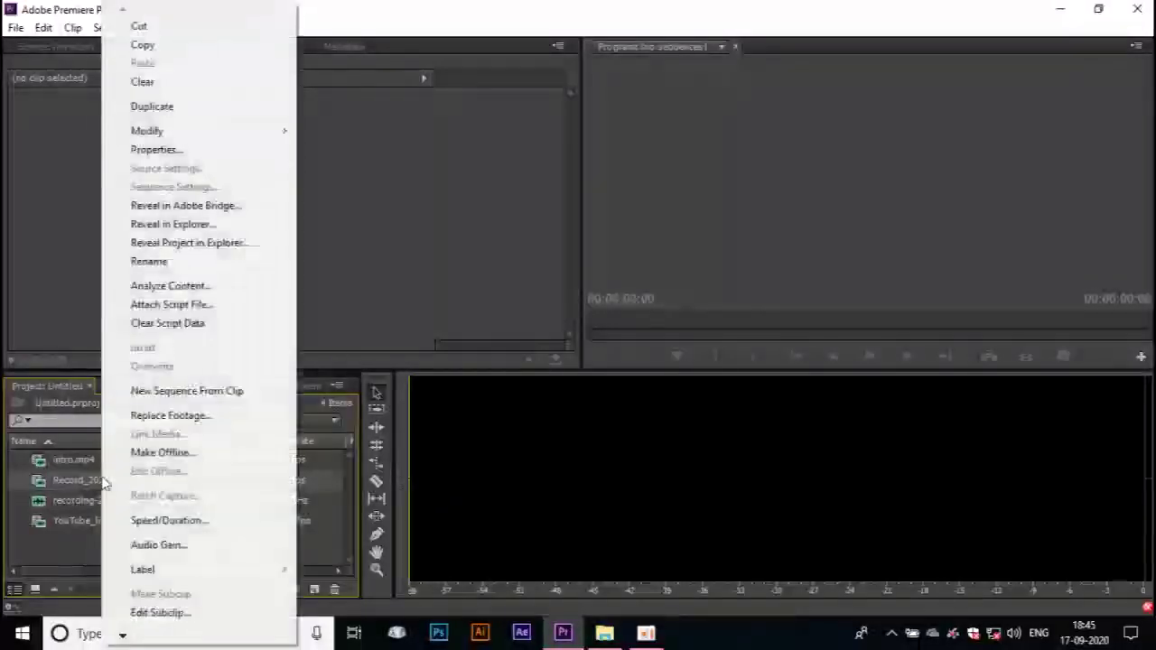
{"action": "left_click", "coordinate": [161, 398]}
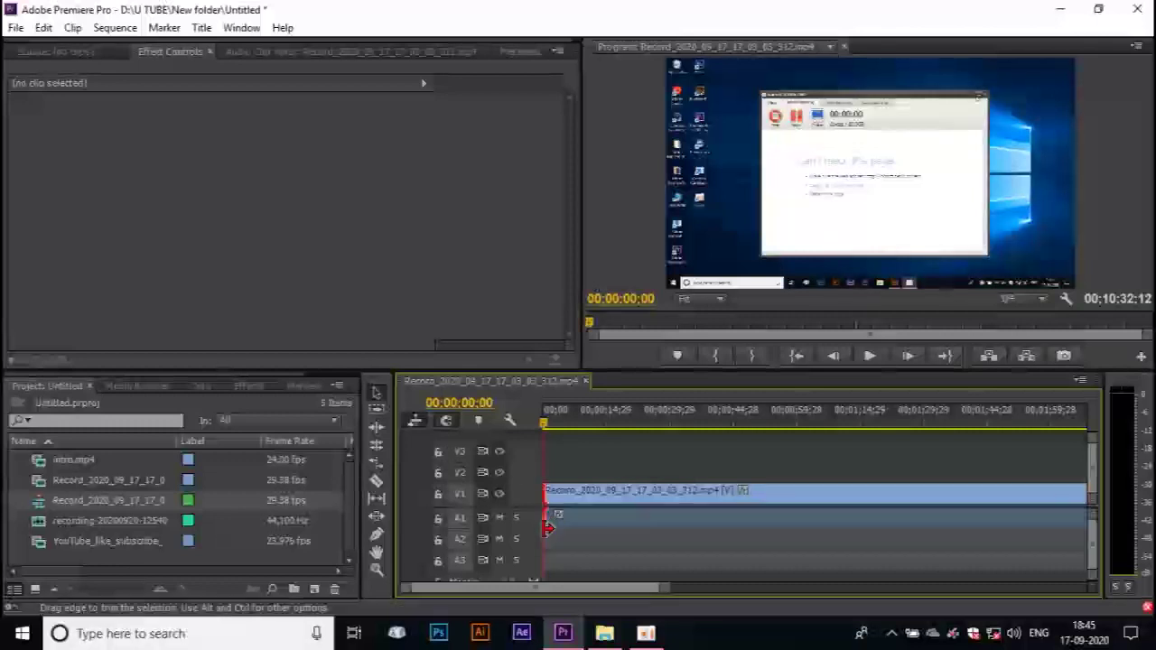
Shift the screen recording later and place intro.mp4 at the start of the sequence.
{"action": "left_click_drag", "start_coordinate": [548, 528], "coordinate": [552, 532]}
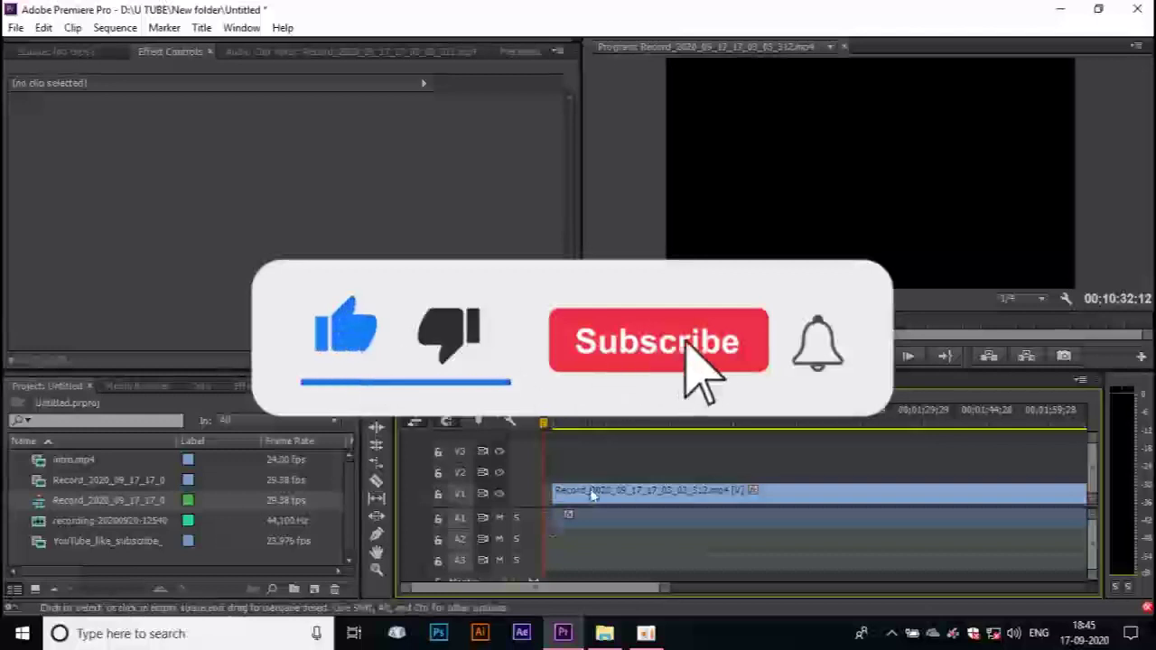
{"action": "left_click_drag", "start_coordinate": [591, 492], "coordinate": [679, 492]}
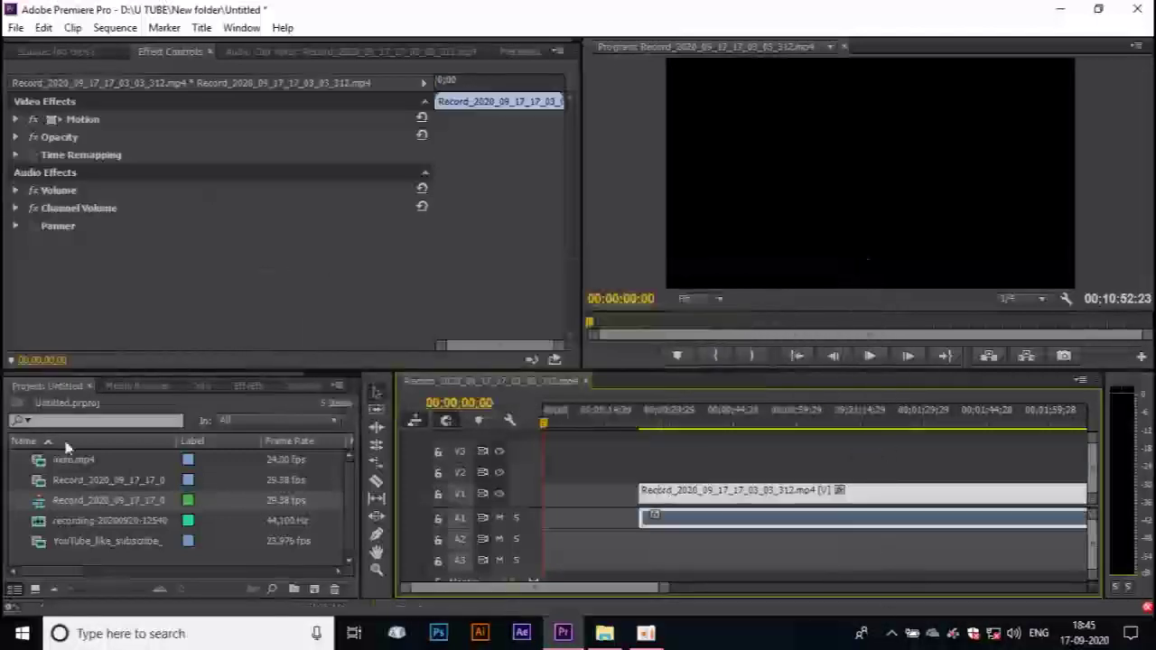
{"action": "left_click_drag", "start_coordinate": [52, 461], "coordinate": [553, 502]}
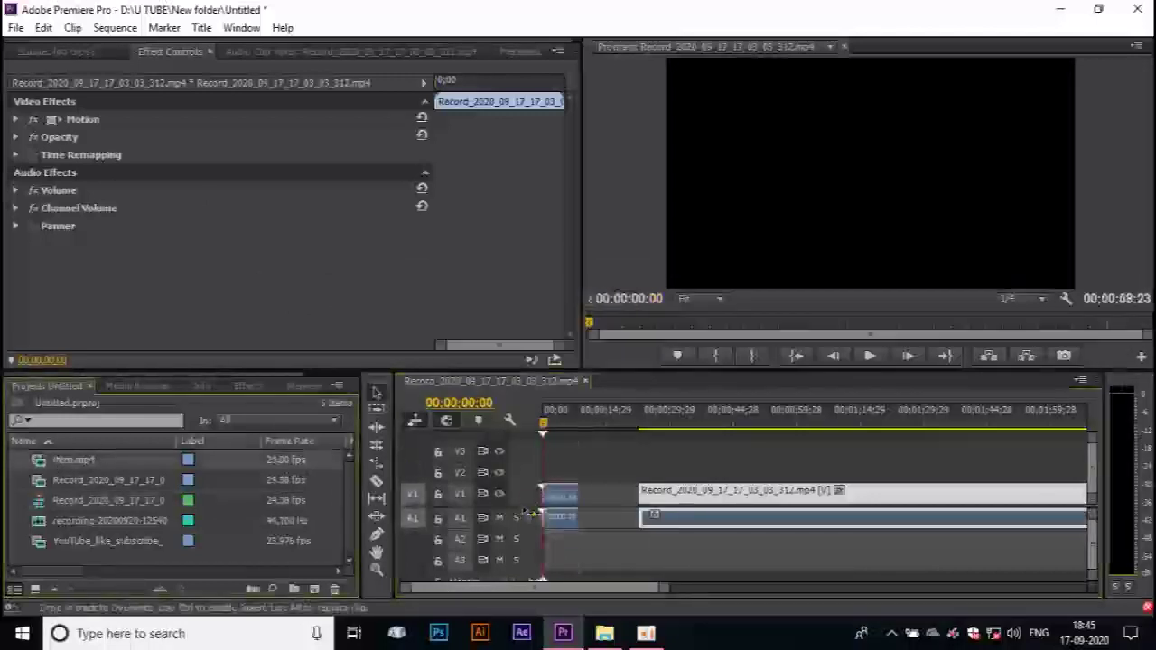
{"action": "left_click_drag", "start_coordinate": [552, 502], "coordinate": [542, 490]}
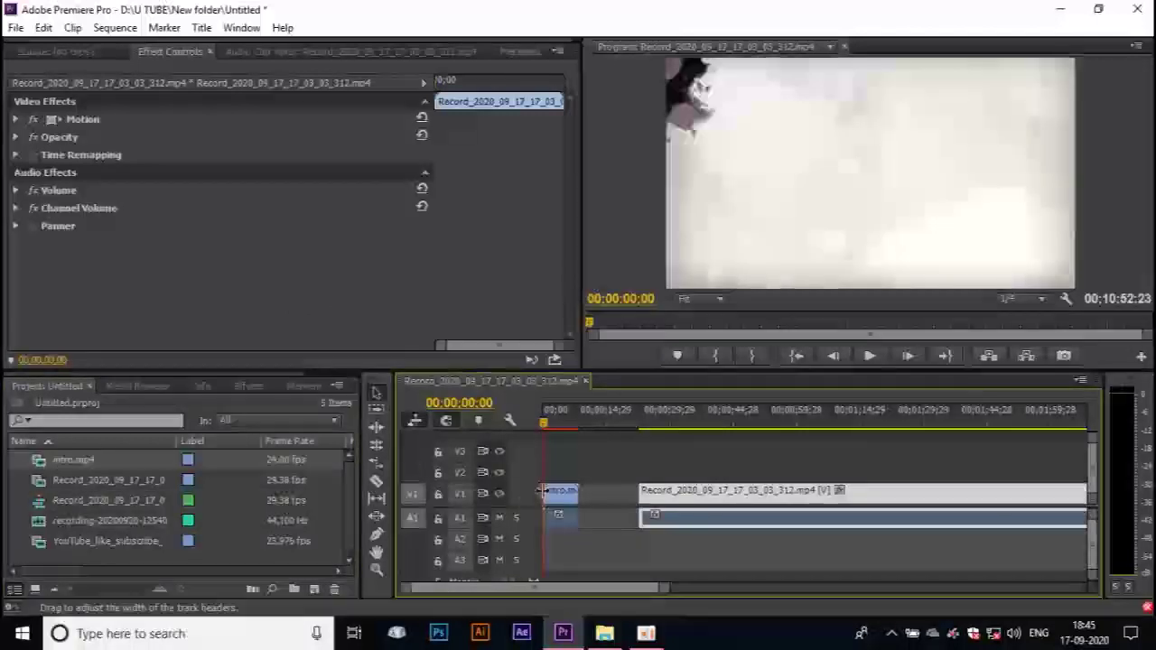
Trim the intro's end and butt the screen recording directly against it, then preview.
{"action": "left_click_drag", "start_coordinate": [576, 519], "coordinate": [556, 517]}
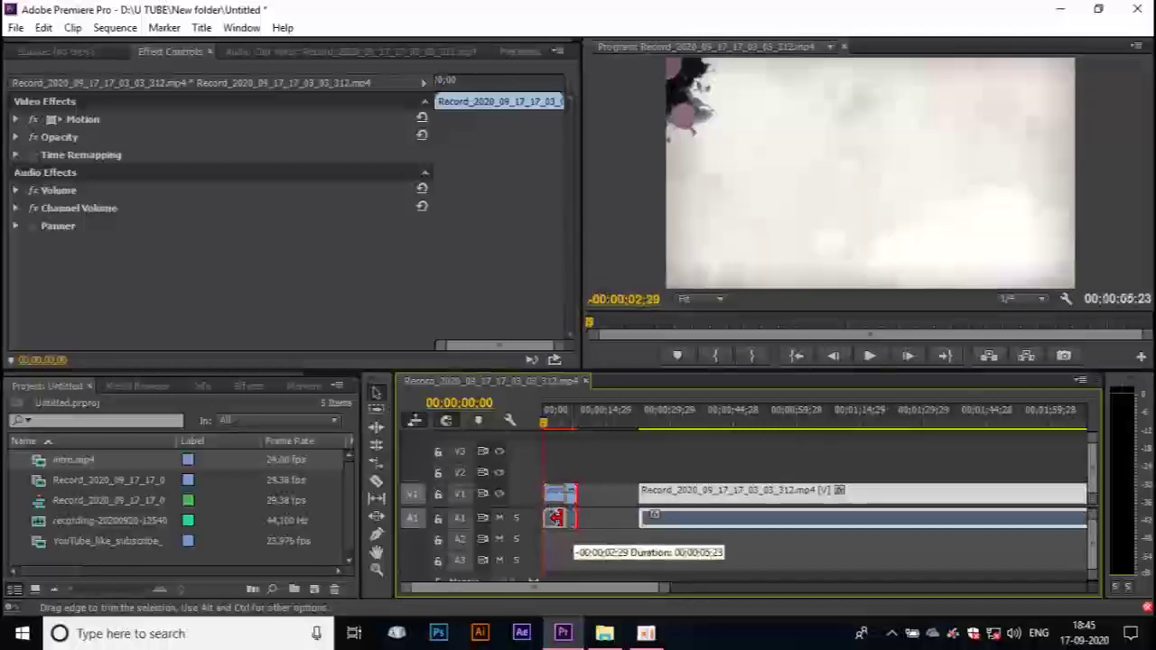
{"action": "left_click_drag", "start_coordinate": [554, 516], "coordinate": [553, 511]}
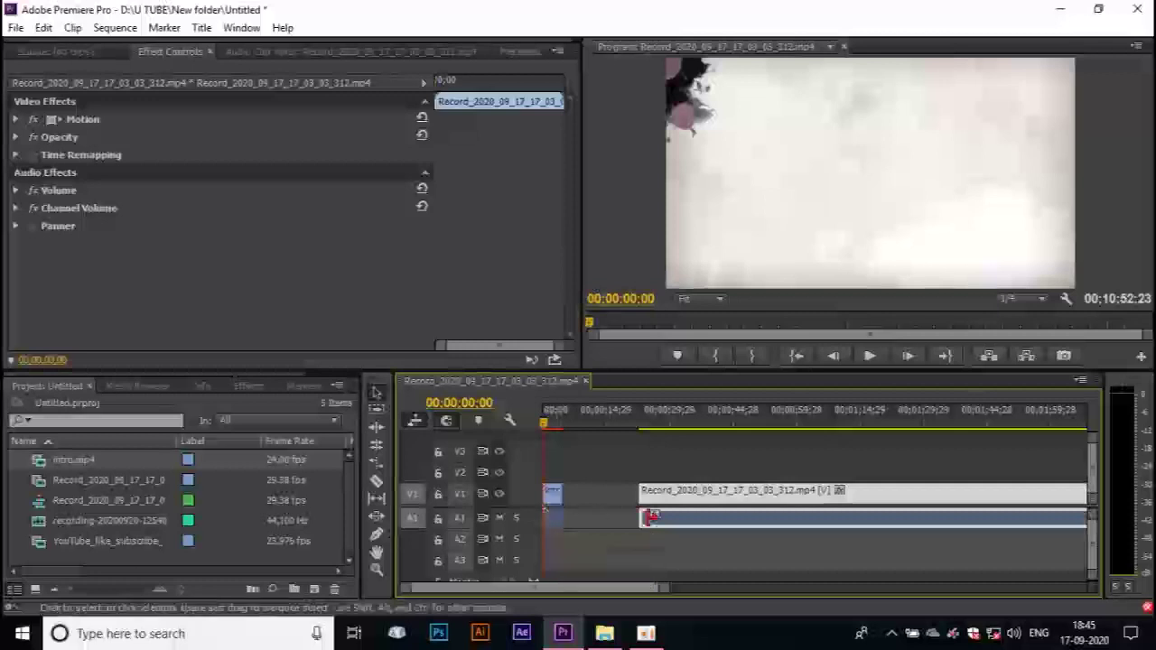
{"action": "left_click_drag", "start_coordinate": [666, 496], "coordinate": [595, 501]}
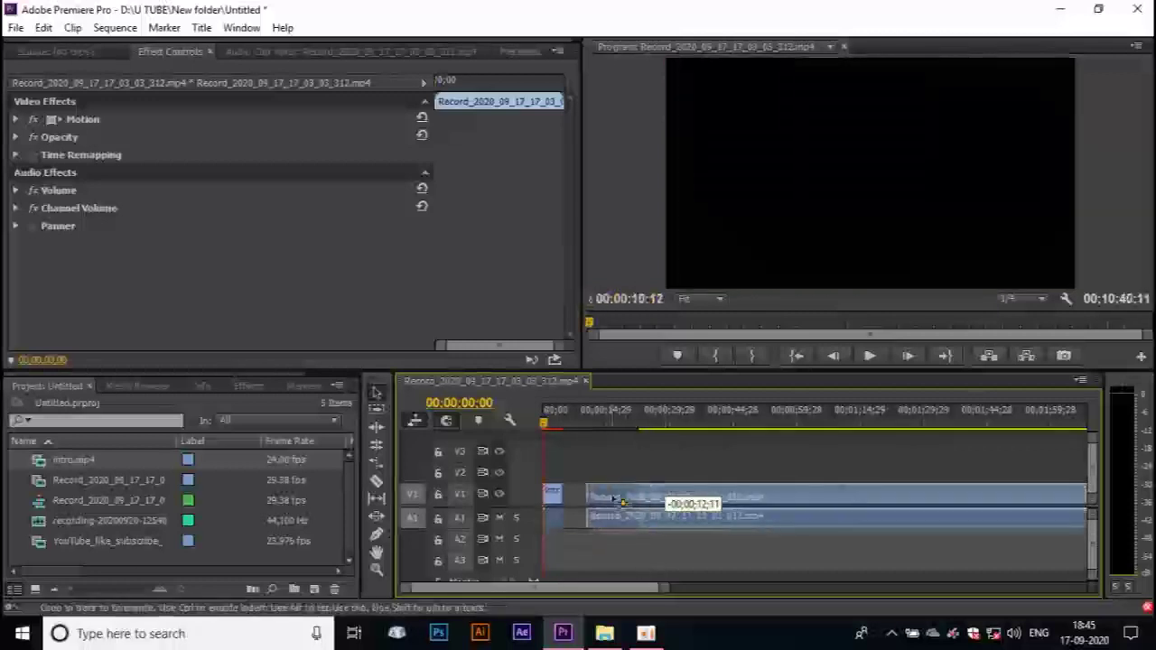
{"action": "left_click_drag", "start_coordinate": [596, 501], "coordinate": [578, 499]}
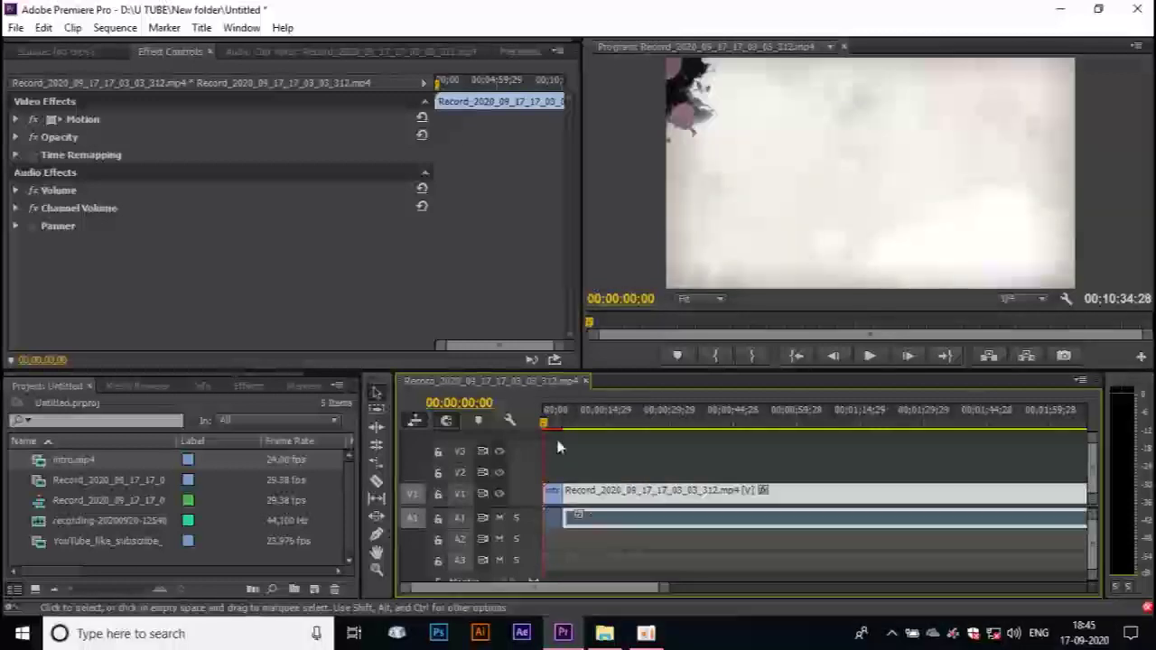
{"action": "mouse_move", "coordinate": [546, 430]}
{"action": "left_mouse_down"}
{"action": "mouse_move", "coordinate": [571, 440]}
{"action": "mouse_move", "coordinate": [555, 438]}
{"action": "left_mouse_up"}
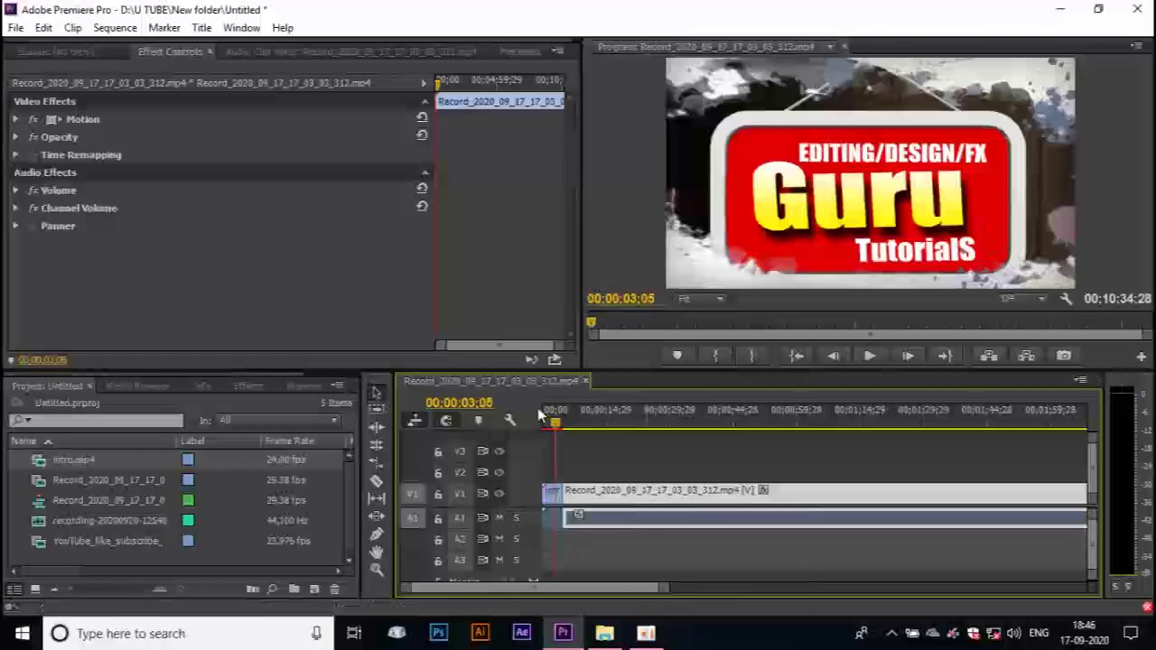
{"action": "left_click_drag", "start_coordinate": [555, 426], "coordinate": [587, 424]}
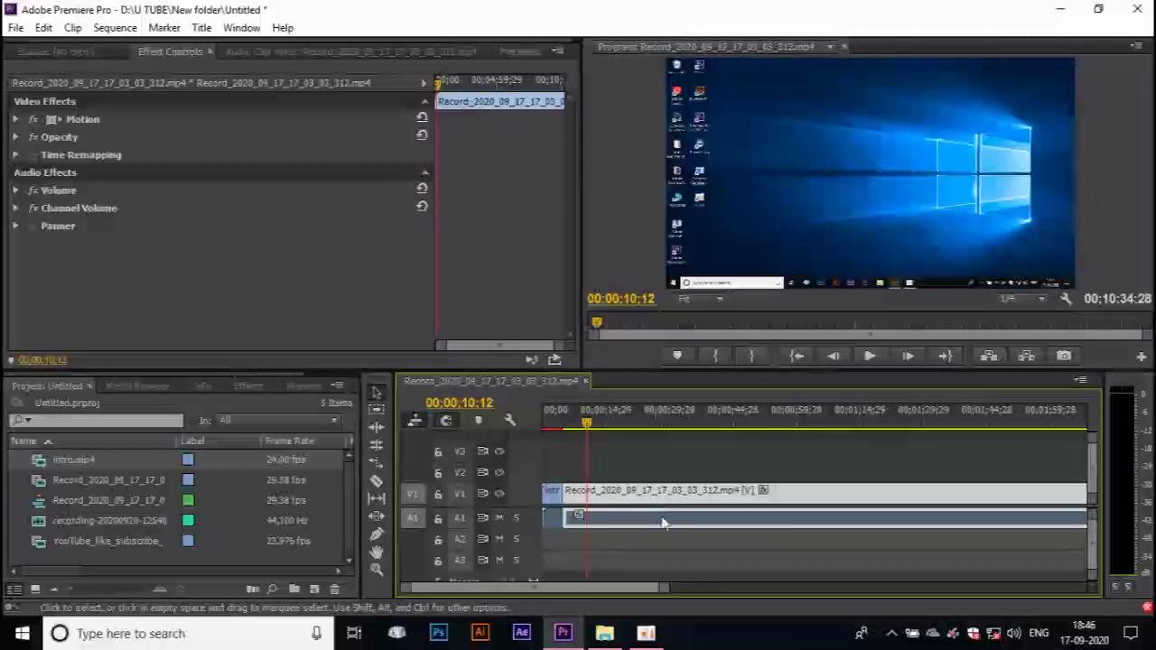
Unlink the screen recording's audio from its video and delete that audio from A1.
{"action": "right_click", "coordinate": [662, 522]}
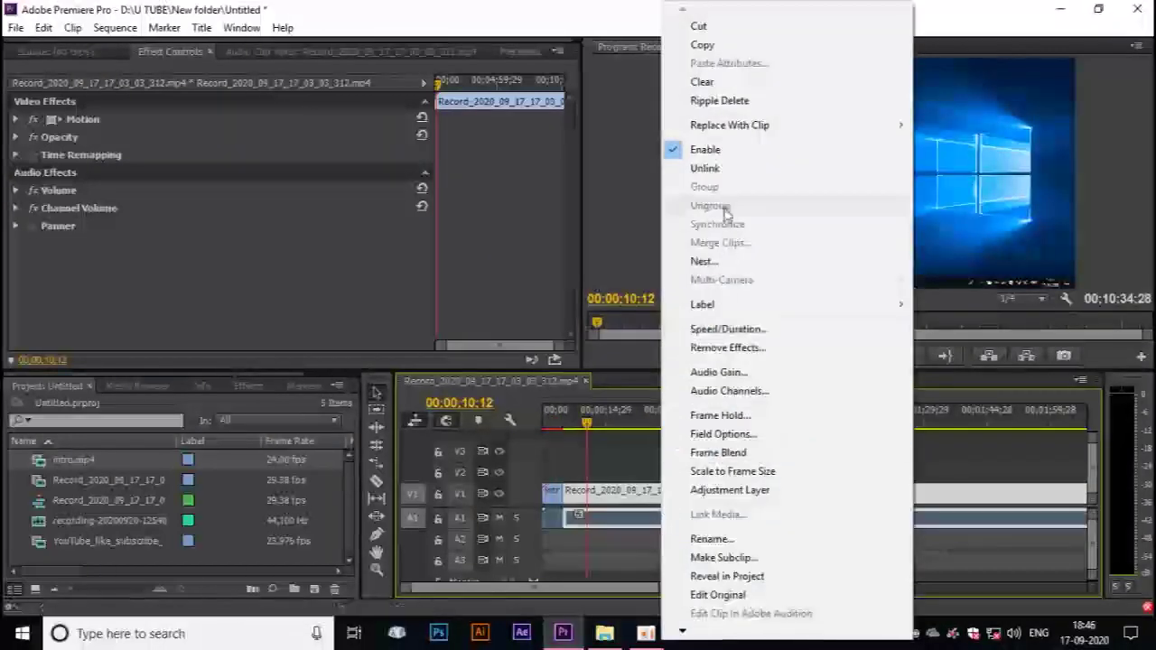
{"action": "left_click", "coordinate": [718, 169]}
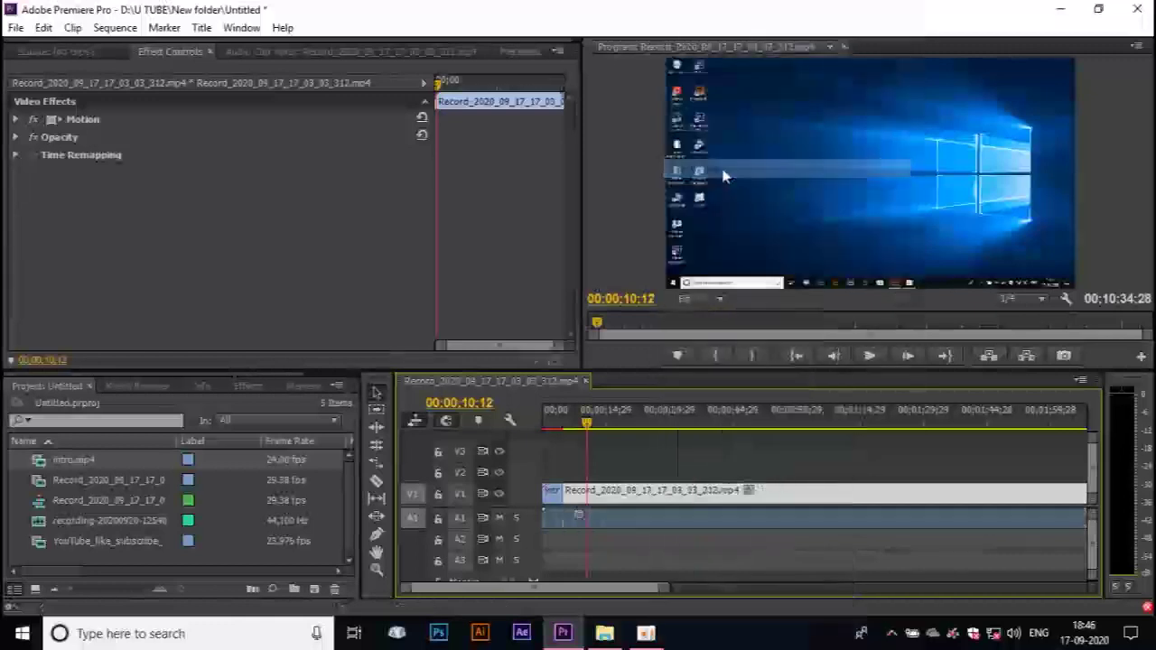
{"action": "left_click", "coordinate": [630, 524]}
{"action": "left_click", "coordinate": [630, 496]}
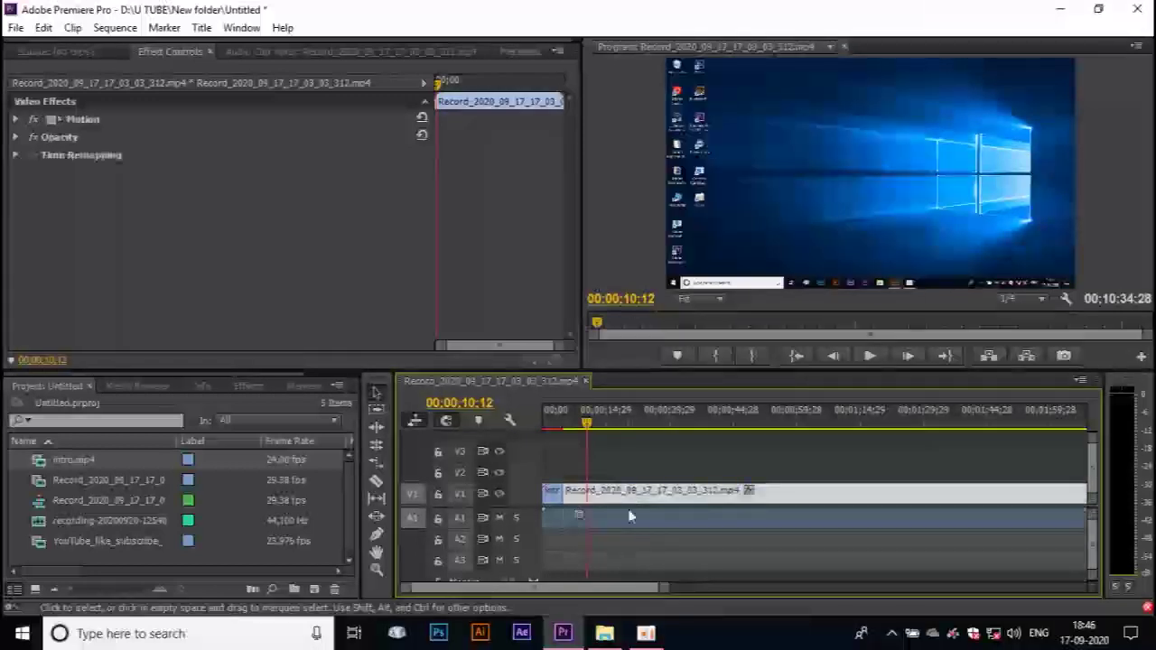
{"action": "left_click", "coordinate": [633, 522]}
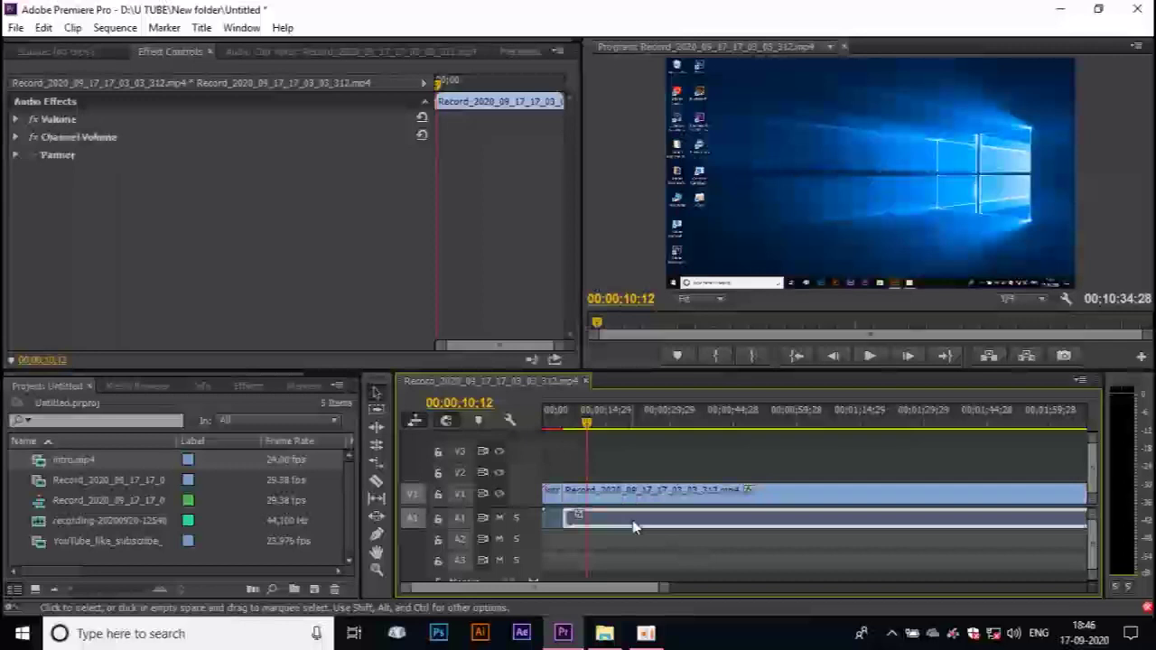
{"action": "key", "text": "Delete"}
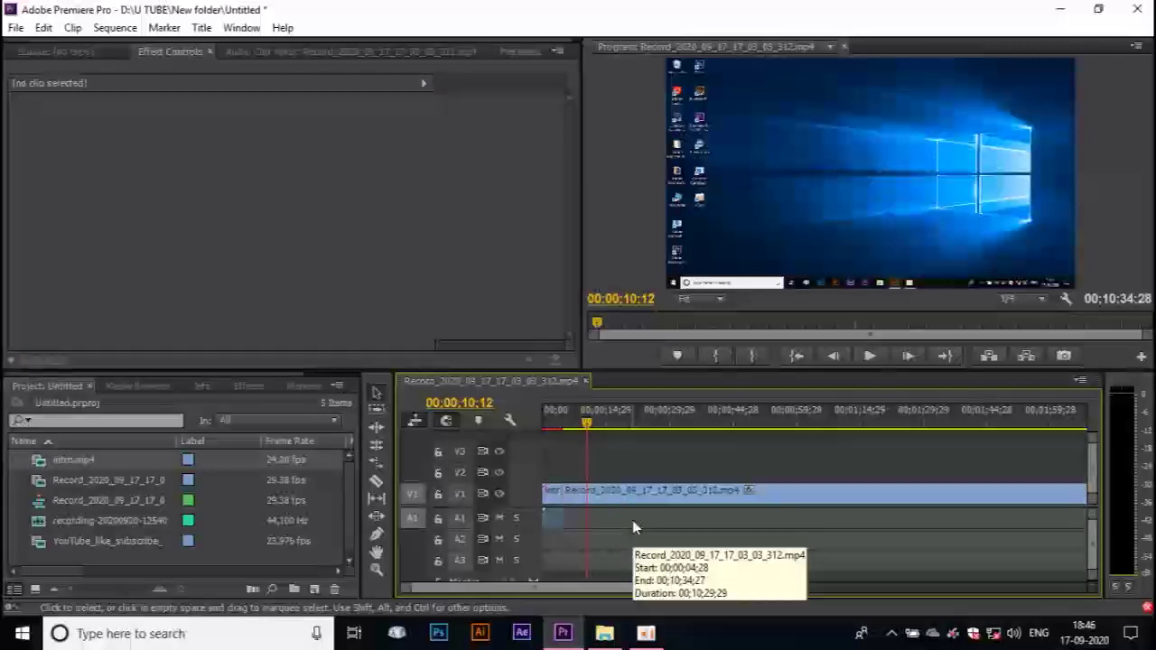
{"action": "left_click", "coordinate": [93, 503]}
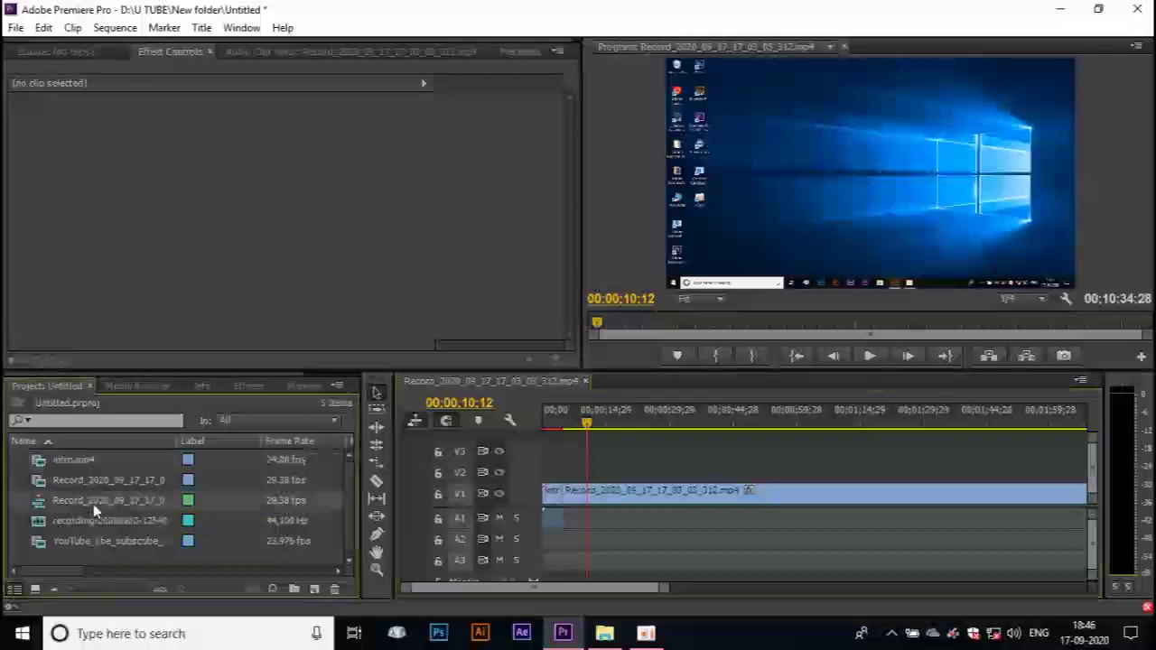
{"action": "left_click", "coordinate": [565, 518]}
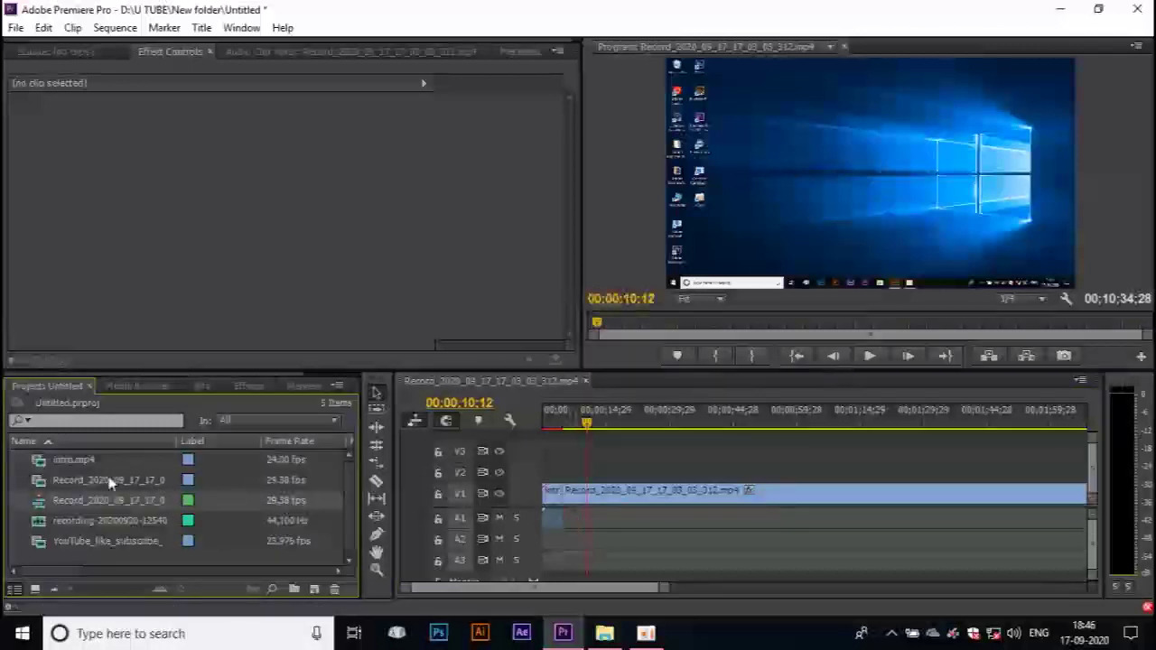
{"action": "left_click_drag", "start_coordinate": [117, 485], "coordinate": [623, 504]}
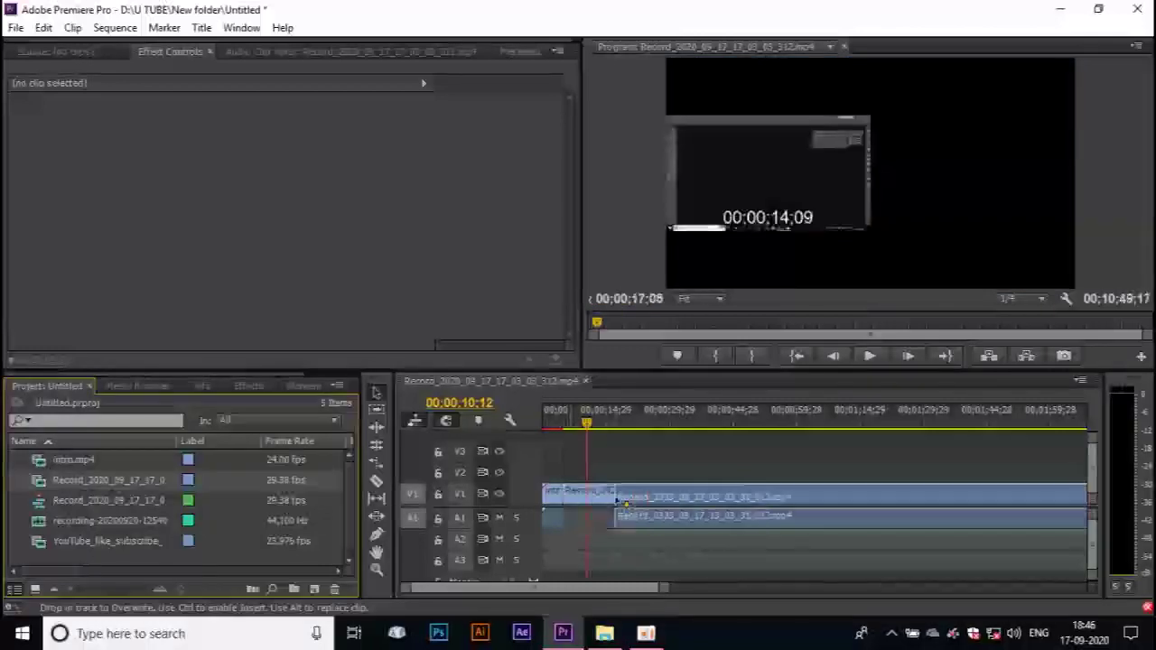
{"action": "left_click_drag", "start_coordinate": [623, 504], "coordinate": [622, 502]}
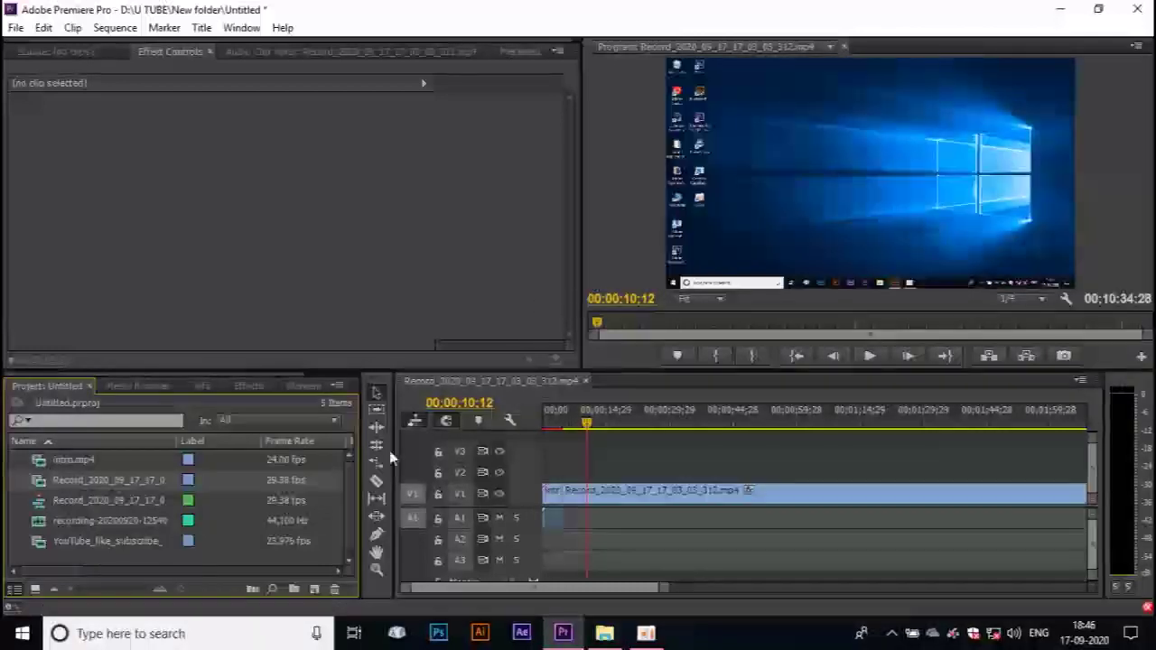
{"action": "left_click_drag", "start_coordinate": [100, 530], "coordinate": [569, 522]}
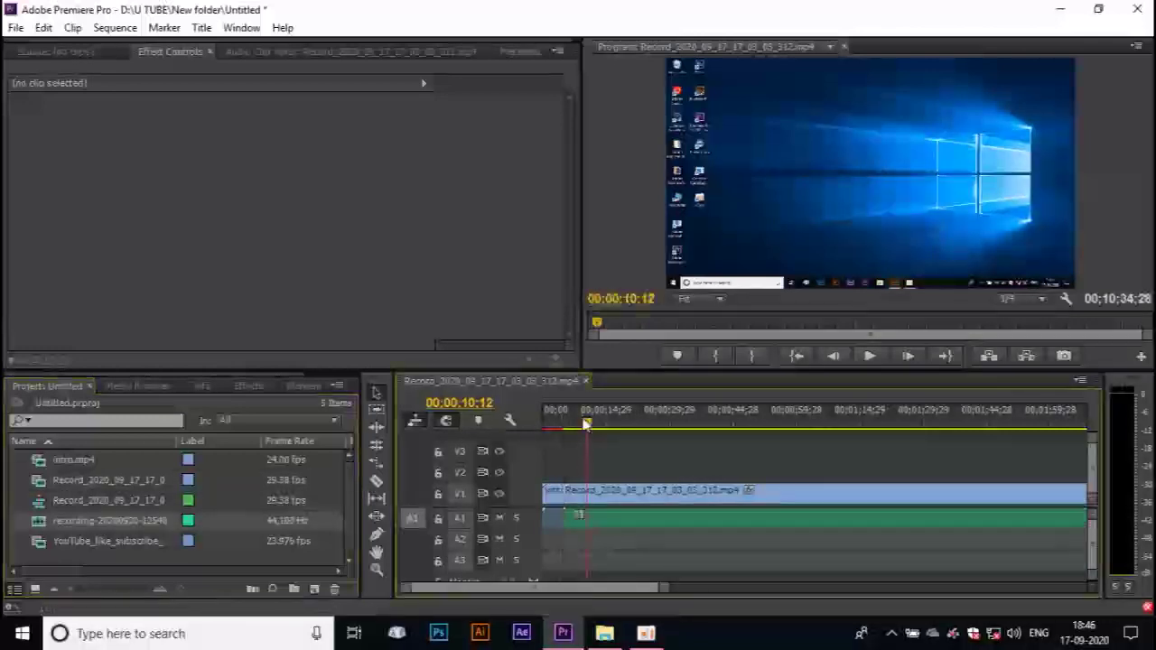
{"action": "left_click_drag", "start_coordinate": [586, 432], "coordinate": [574, 425]}
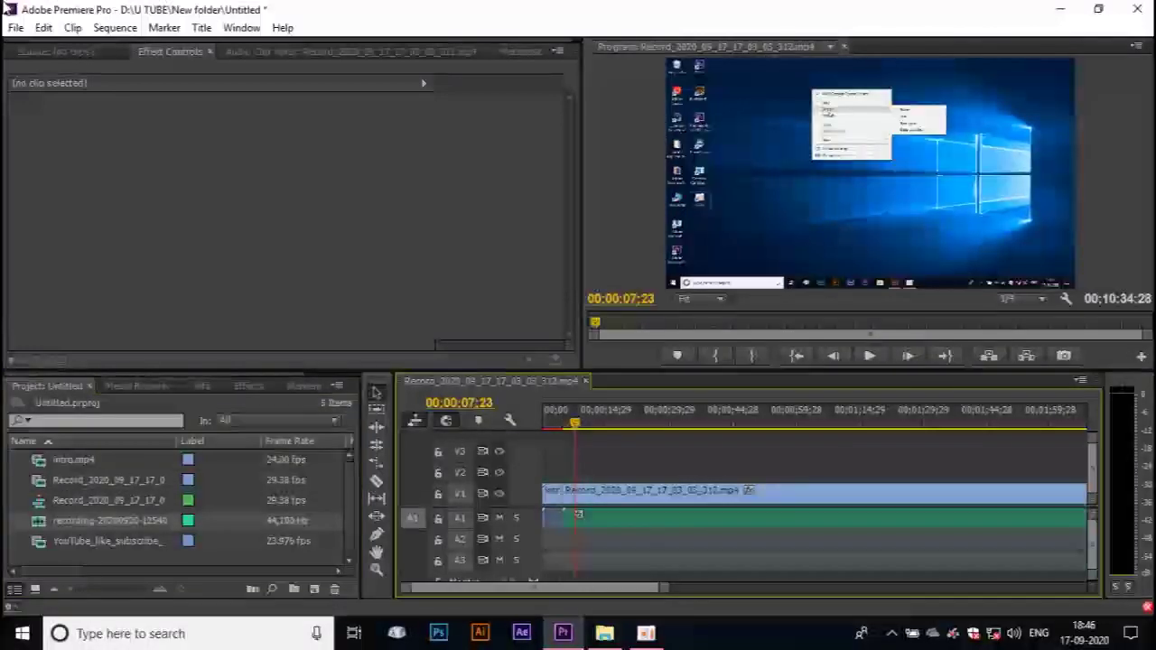
{"action": "left_click", "coordinate": [648, 528]}
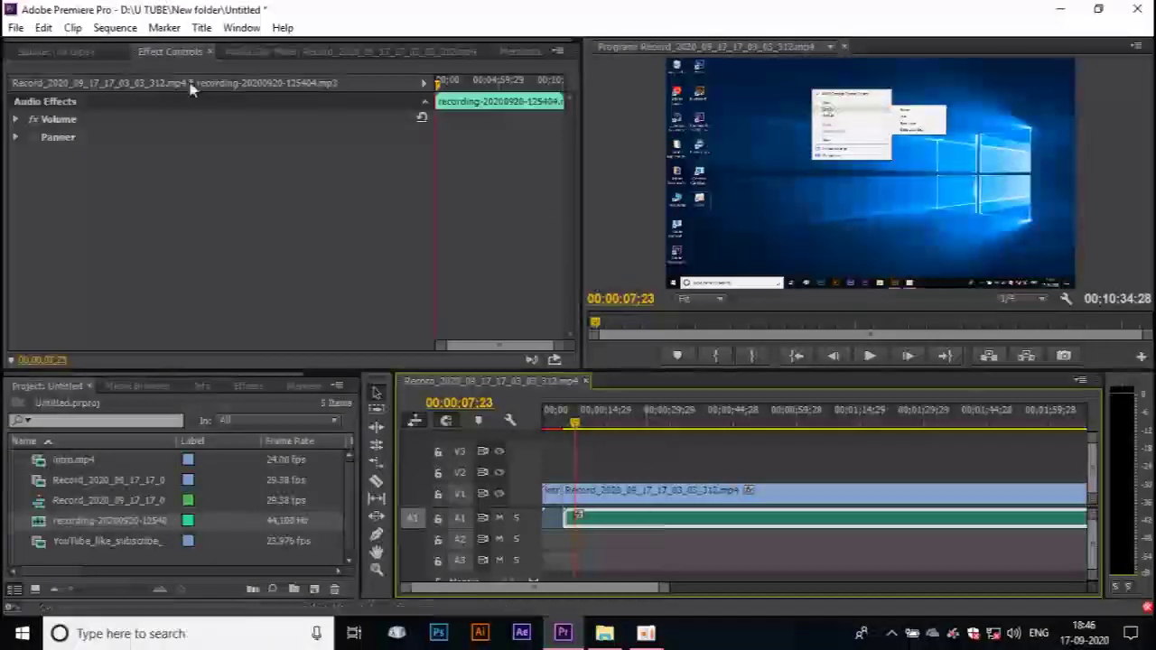
{"action": "left_click", "coordinate": [232, 52]}
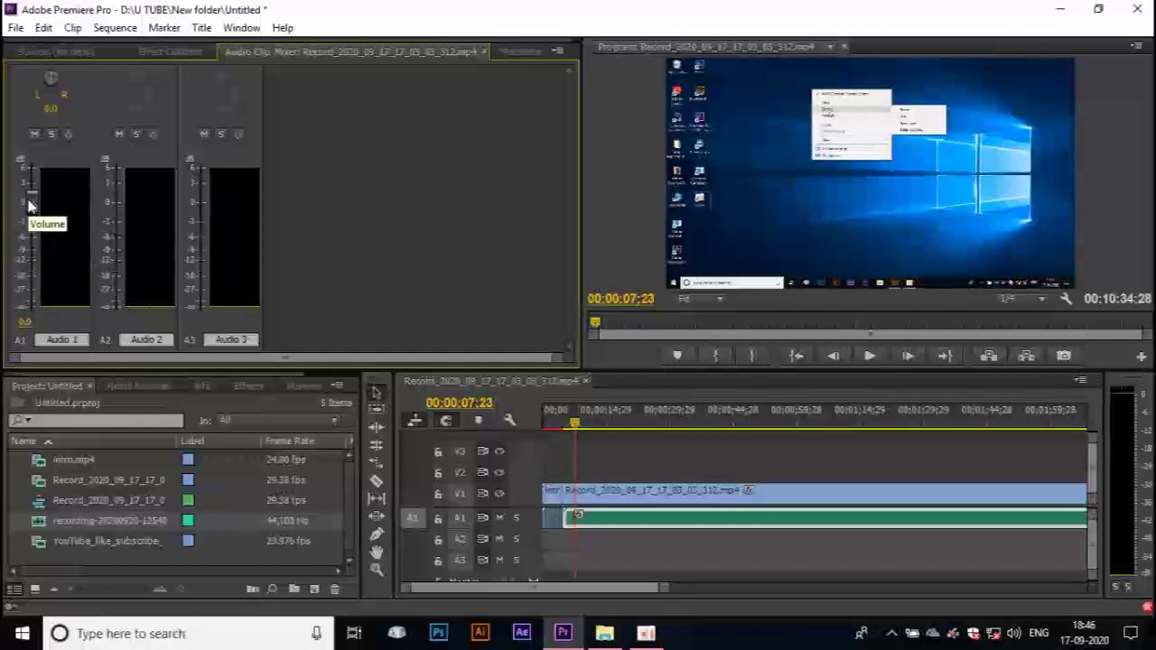
Raise the voice-over to 5.1 dB in the Audio Clip Mixer and play it back.
{"action": "left_click_drag", "start_coordinate": [30, 195], "coordinate": [31, 171]}
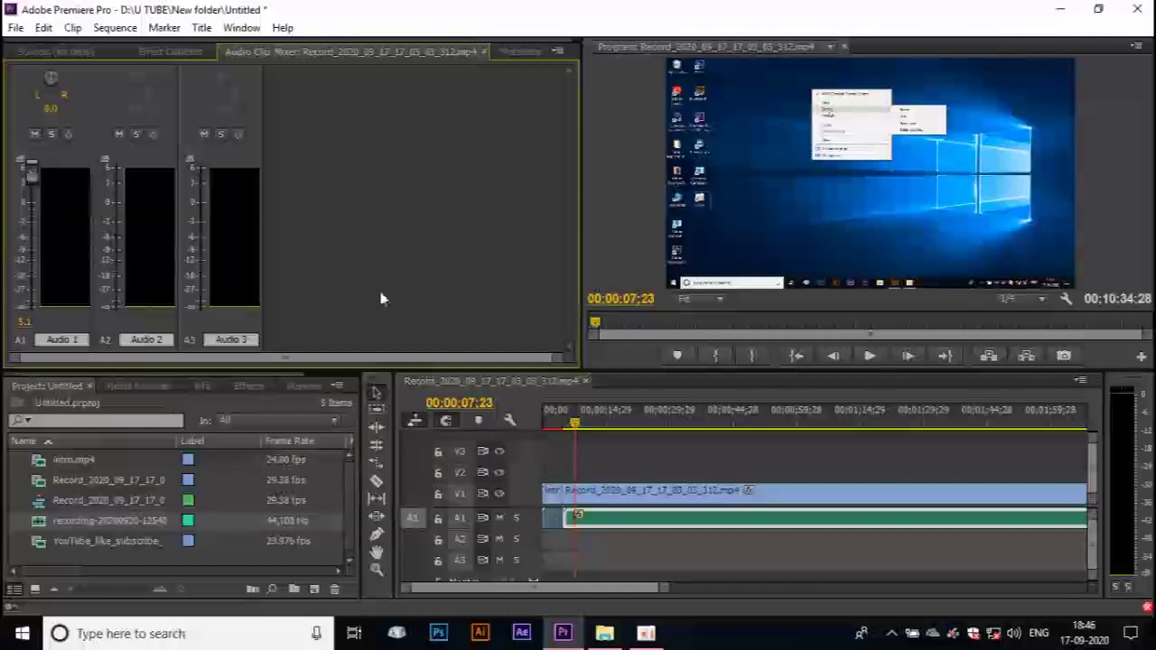
{"action": "left_click", "coordinate": [874, 360]}
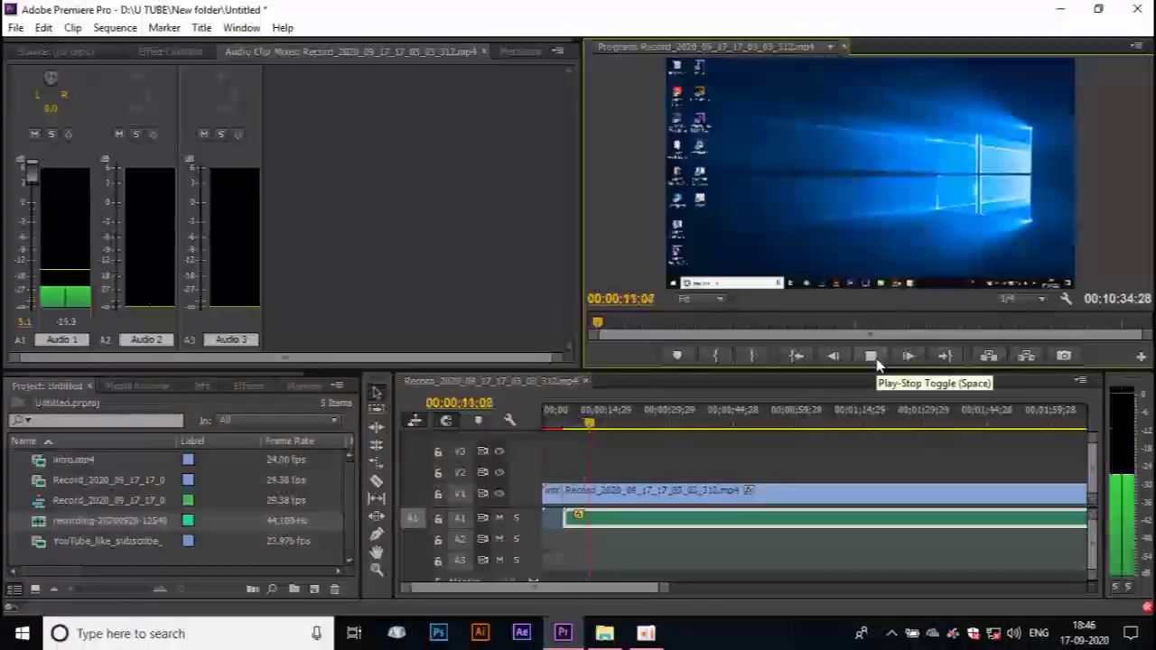
{"action": "left_click", "coordinate": [874, 357]}
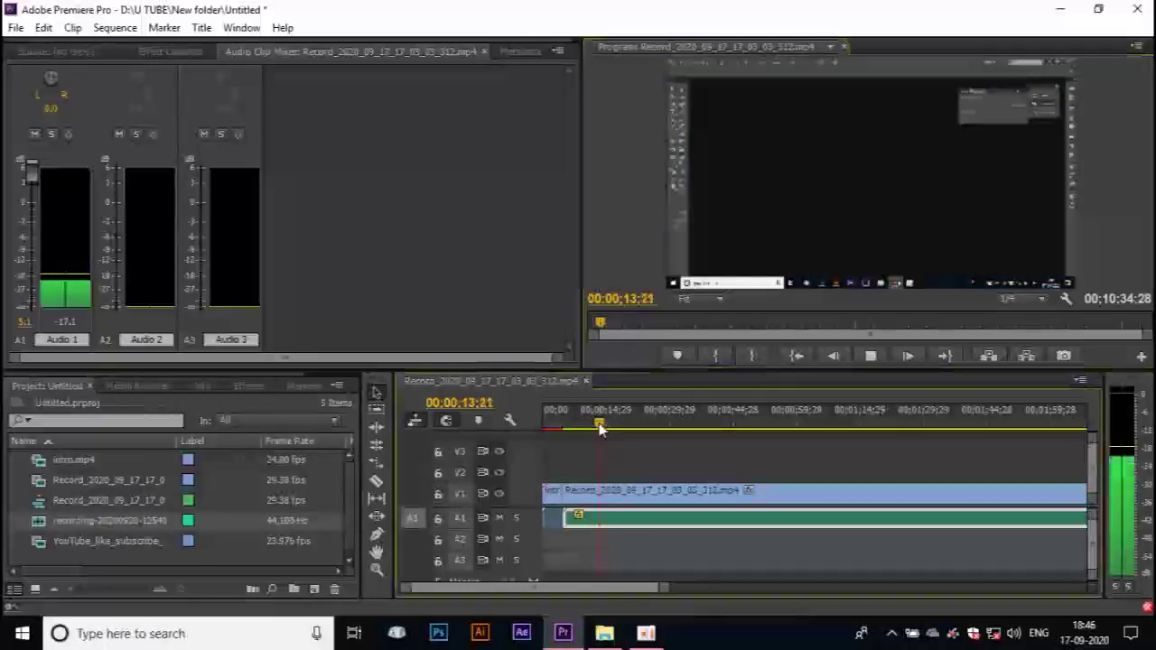
{"action": "key", "text": "Home"}
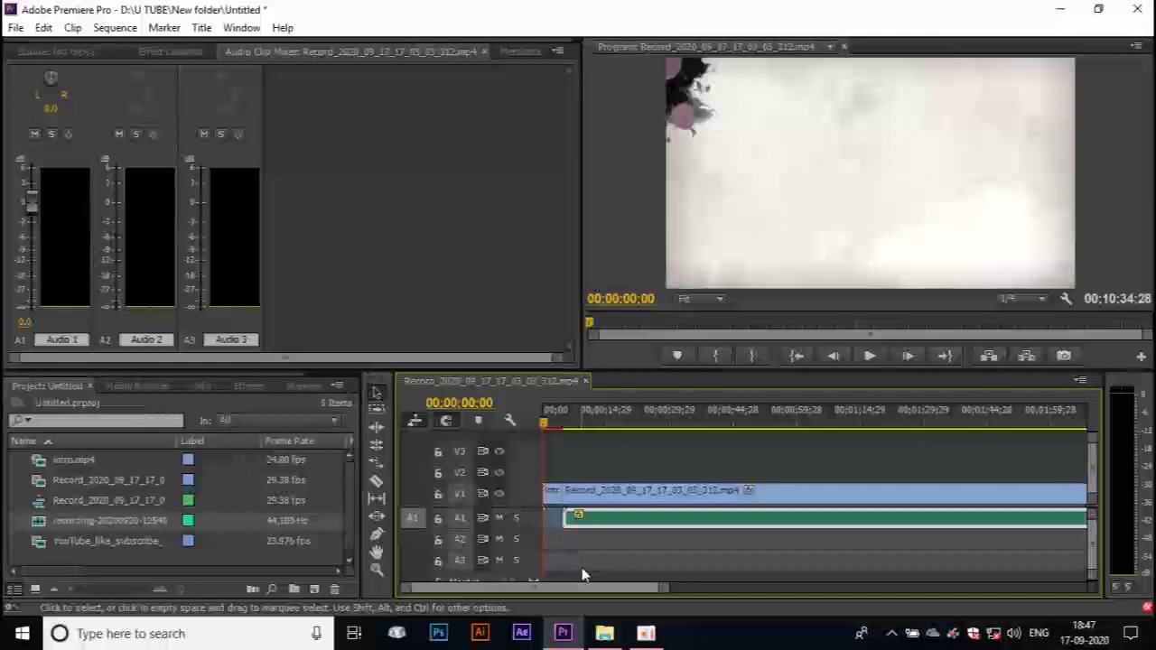
Place the YouTube_like_subscribe green-screen clip on V2, spanning 00:00:20;17 to 00:00:54;06.
{"action": "left_click", "coordinate": [97, 541]}
{"action": "left_click_drag", "start_coordinate": [136, 528], "coordinate": [637, 475]}
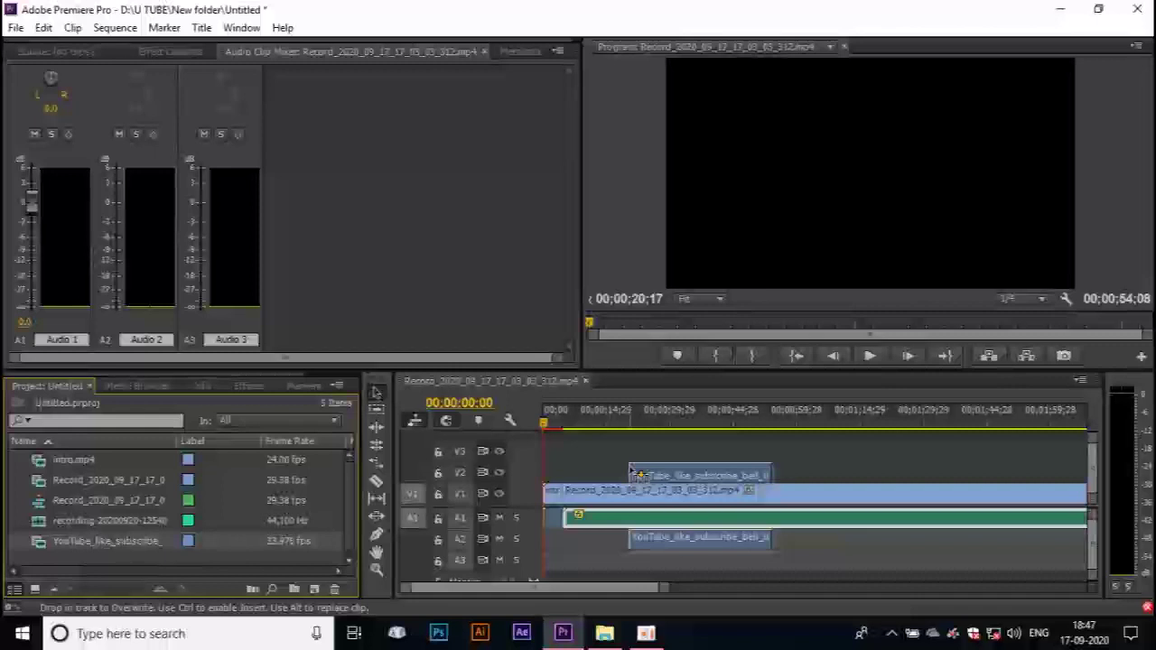
{"action": "left_click_drag", "start_coordinate": [638, 475], "coordinate": [638, 475]}
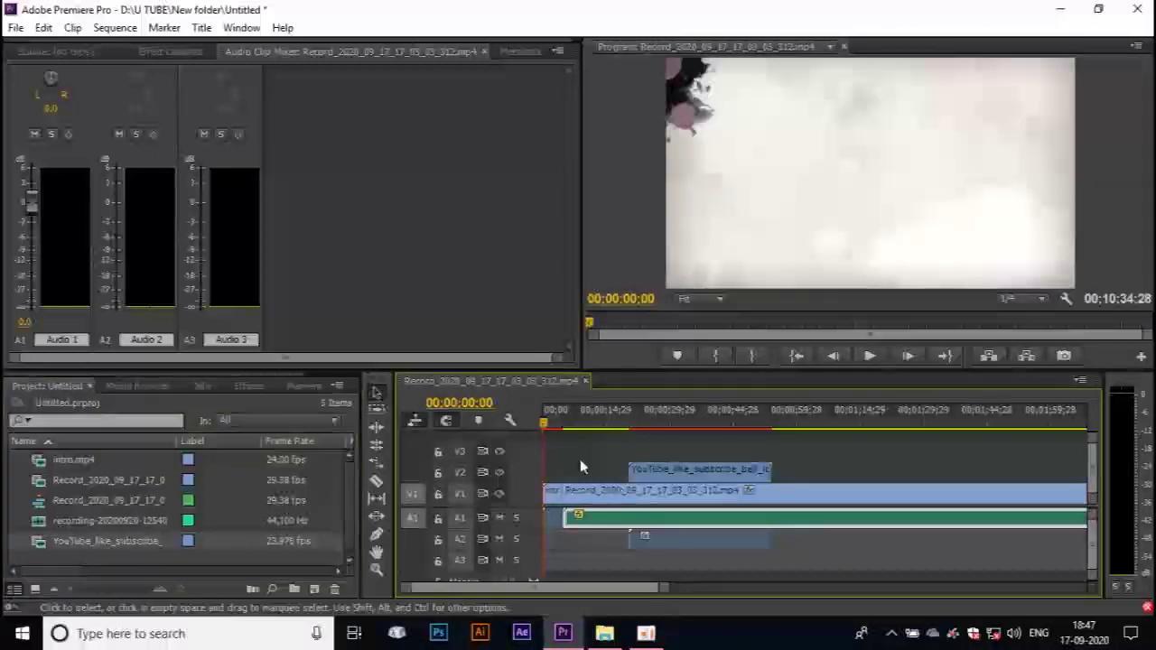
{"action": "left_click", "coordinate": [664, 414]}
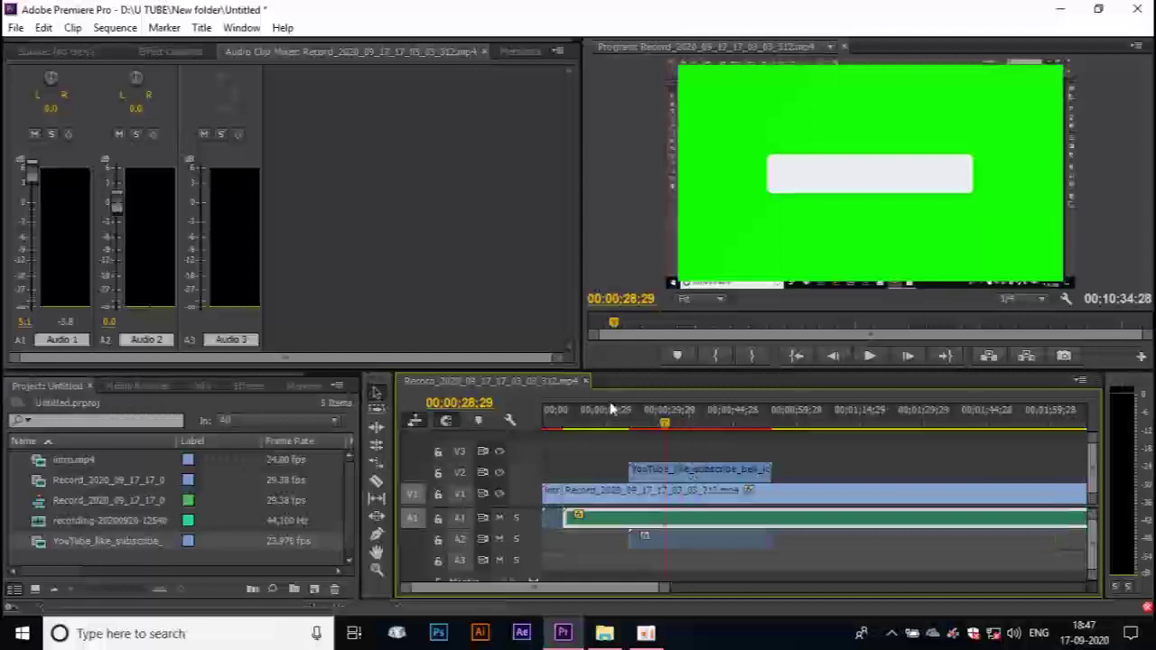
Search effects for 'key', apply Ultra Key to the V2 subscribe clip and show its Effect Controls.
{"action": "left_click", "coordinate": [262, 385]}
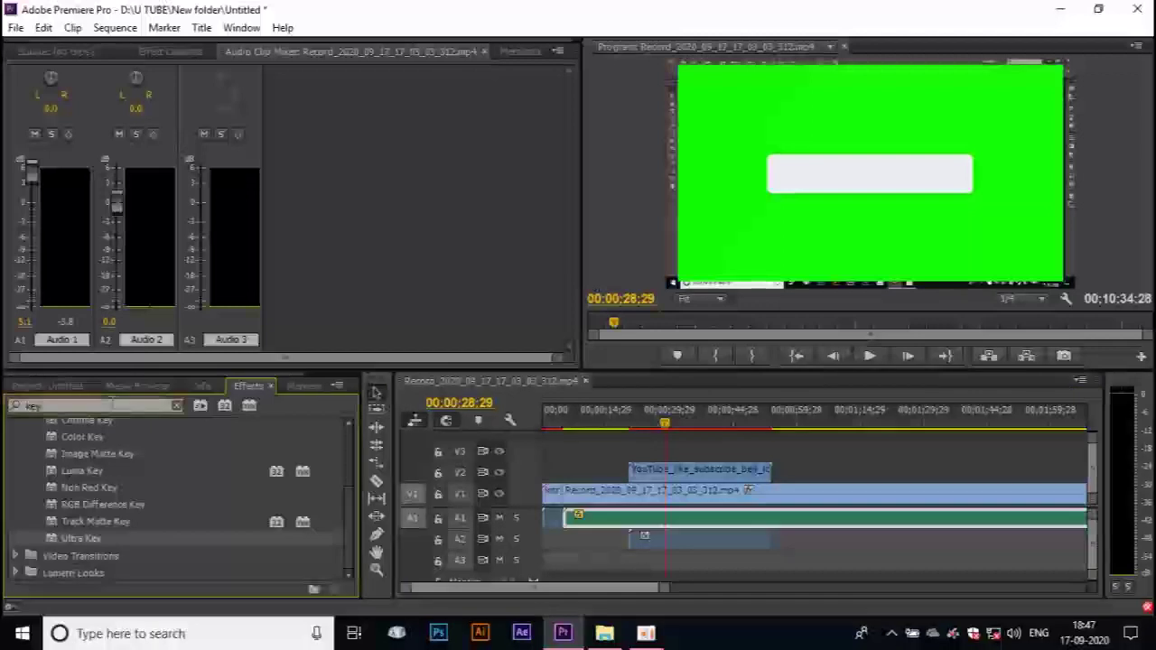
{"action": "key", "text": "BackSpace"}
{"action": "key", "text": "BackSpace"}
{"action": "key", "text": "BackSpace"}
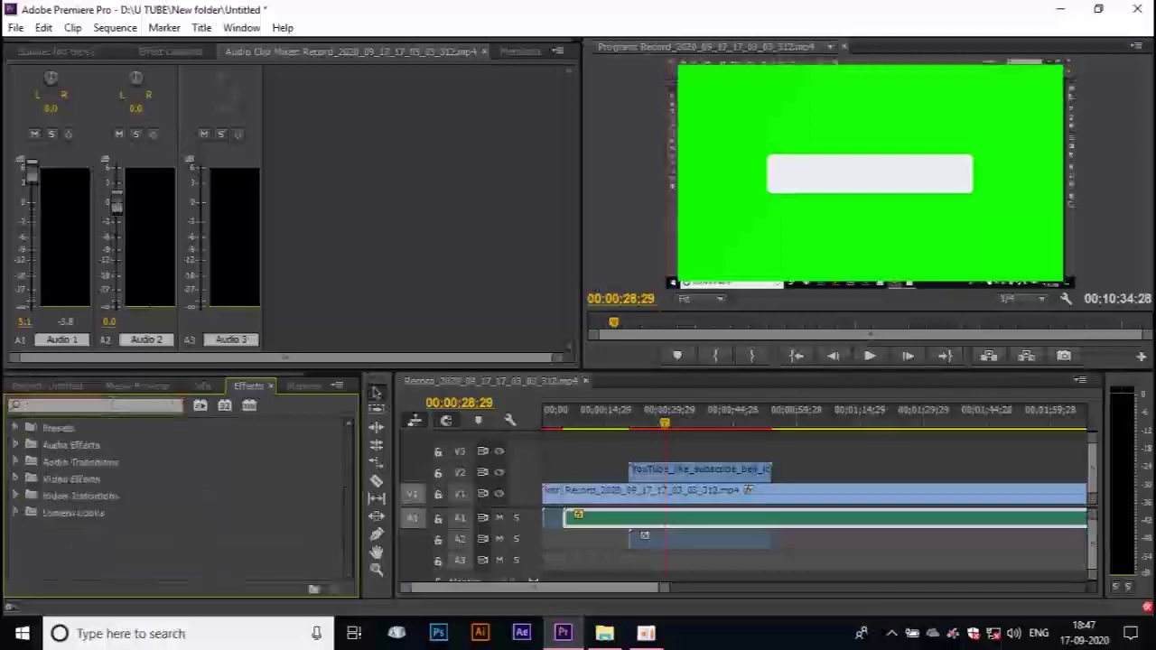
{"action": "type", "text": "key"}
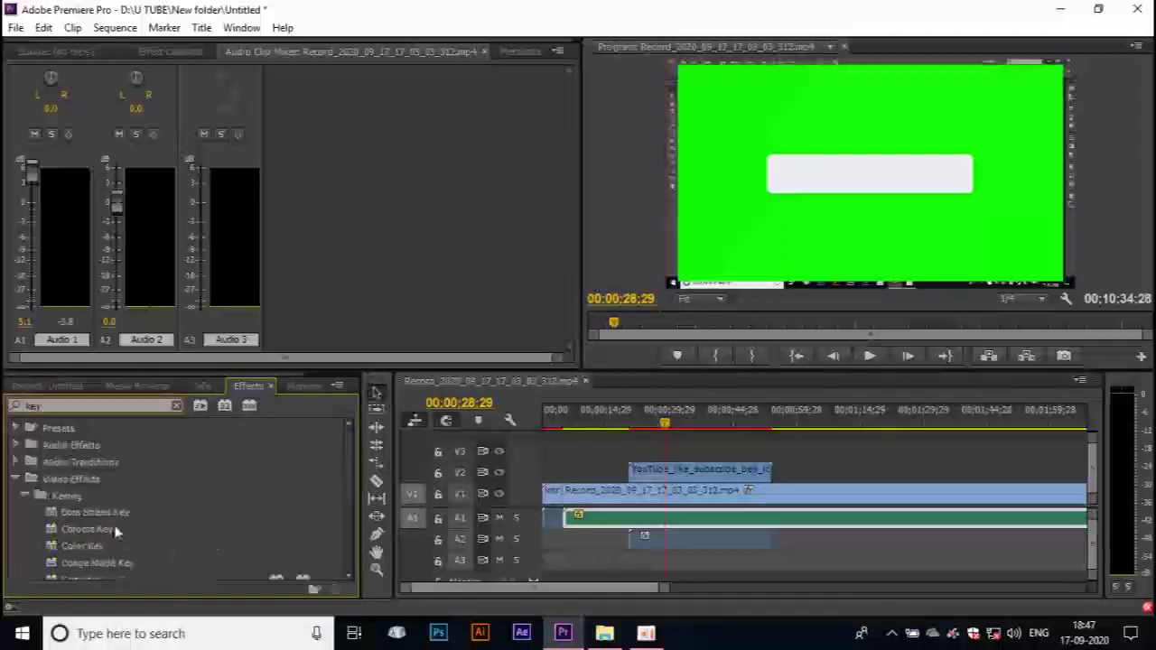
{"action": "scroll", "coordinate": [343, 497], "scroll_direction": "down", "scroll_amount": 3}
{"action": "scroll", "coordinate": [110, 522], "scroll_direction": "down", "scroll_amount": 1}
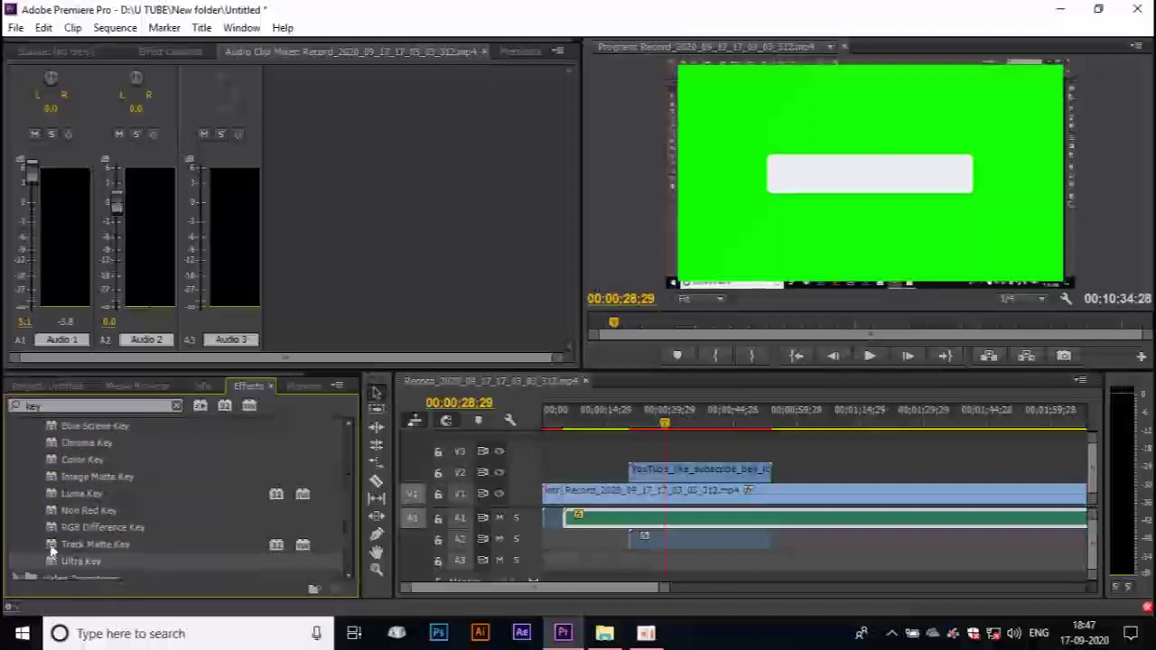
{"action": "left_click_drag", "start_coordinate": [85, 561], "coordinate": [681, 482]}
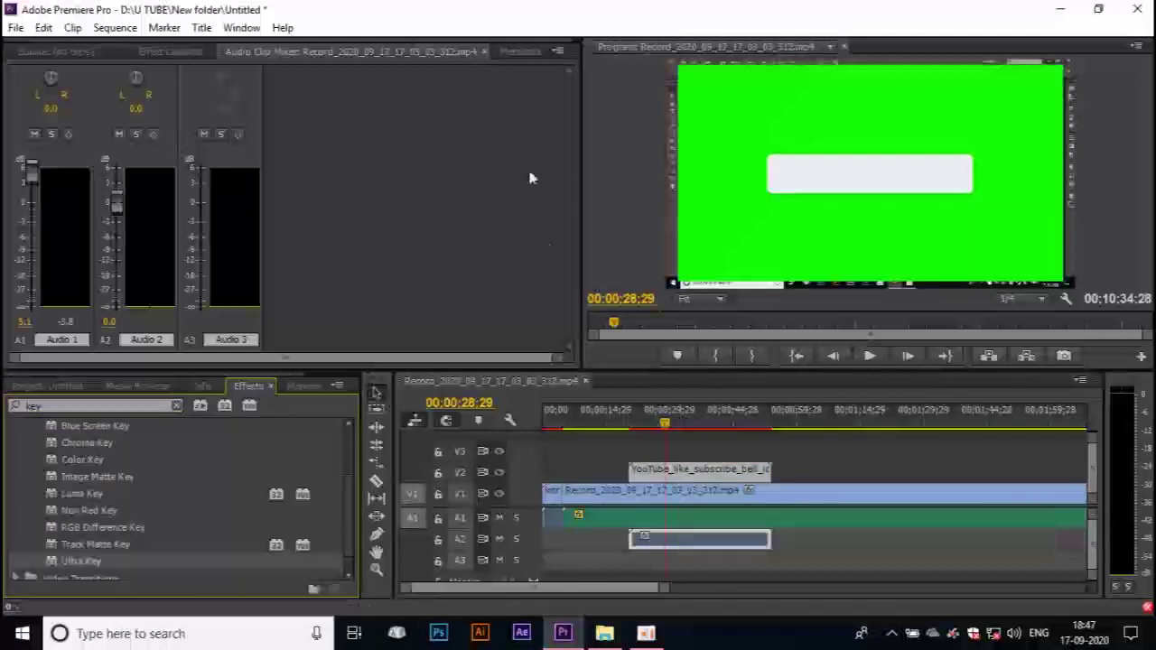
{"action": "left_click", "coordinate": [181, 51]}
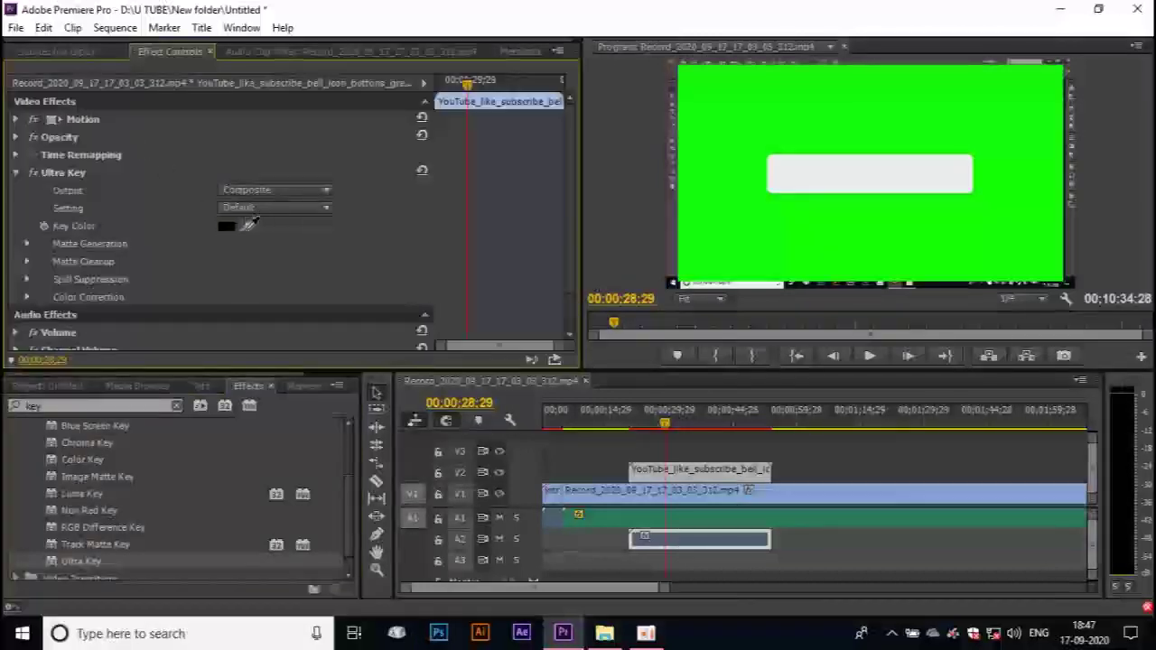
Sample the green background as the Ultra Key colour, then scale the overlay into the lower-right corner.
{"action": "left_click_drag", "start_coordinate": [248, 225], "coordinate": [246, 225]}
{"action": "left_click_drag", "start_coordinate": [716, 102], "coordinate": [716, 102]}
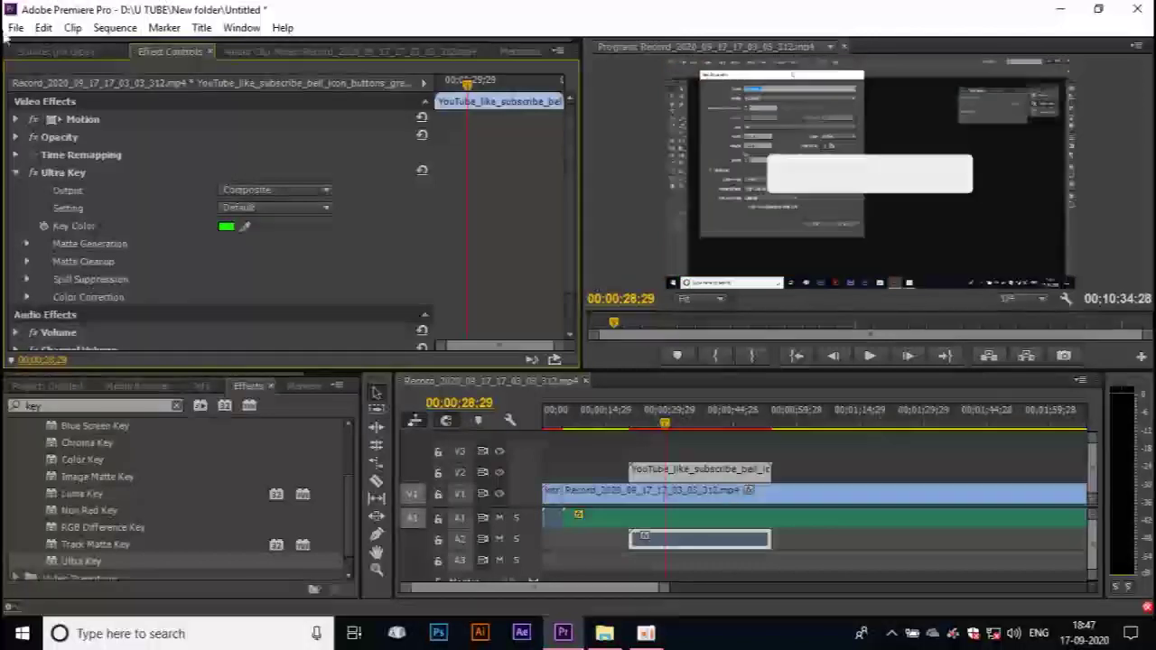
{"action": "left_click", "coordinate": [79, 121]}
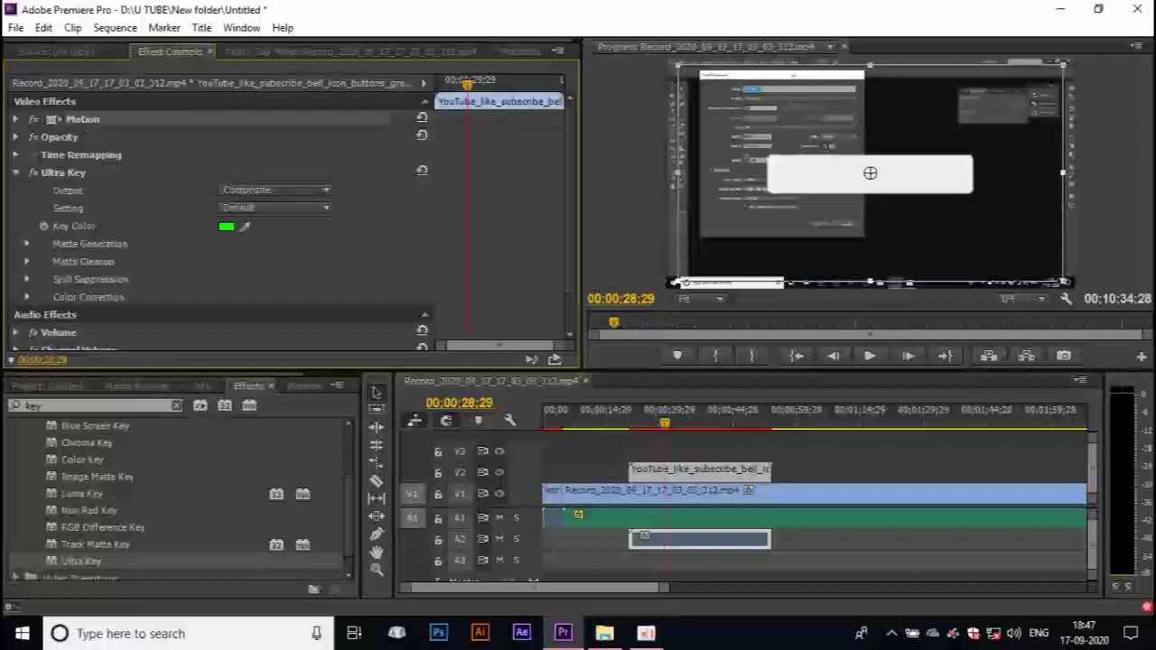
{"action": "mouse_move", "coordinate": [1063, 280]}
{"action": "left_mouse_down"}
{"action": "mouse_move", "coordinate": [930, 205]}
{"action": "mouse_move", "coordinate": [1041, 263]}
{"action": "left_mouse_up"}
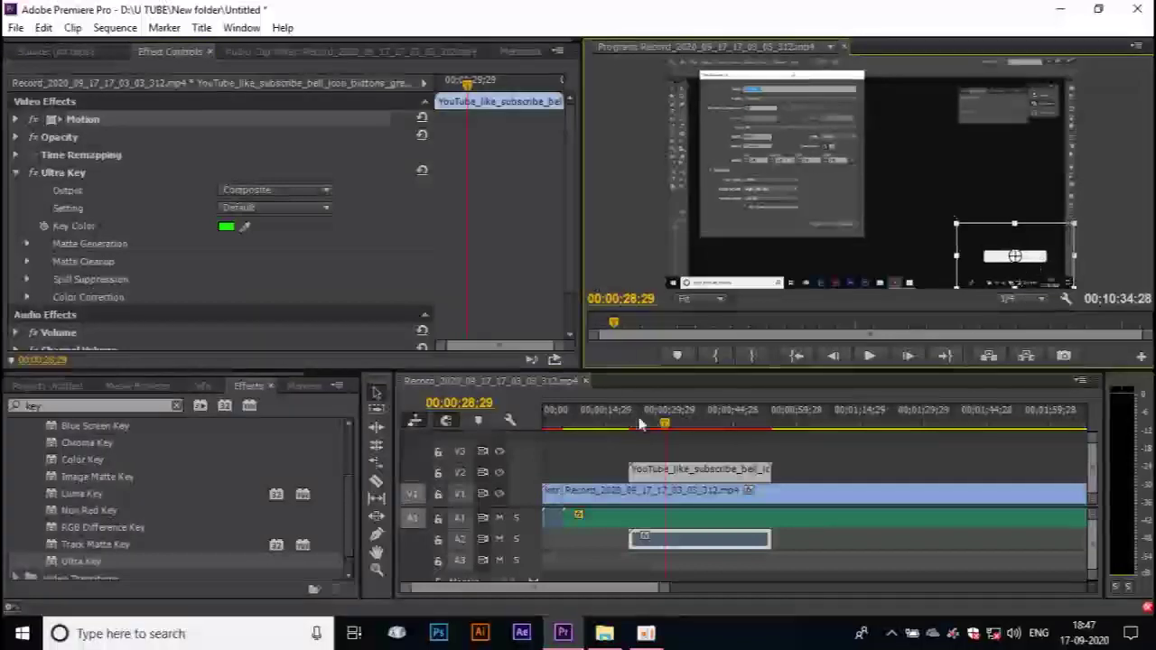
Trim the overlay clip and its audio to a few seconds and preview it over the recording.
{"action": "left_click_drag", "start_coordinate": [669, 429], "coordinate": [627, 425]}
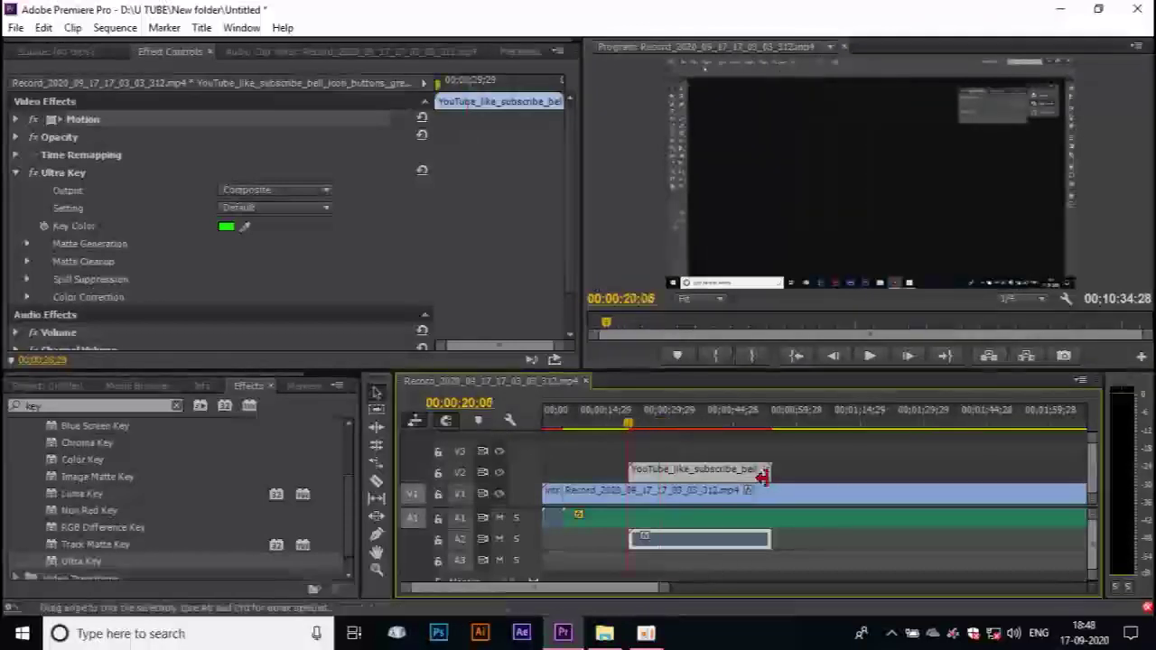
{"action": "left_click_drag", "start_coordinate": [767, 480], "coordinate": [662, 489]}
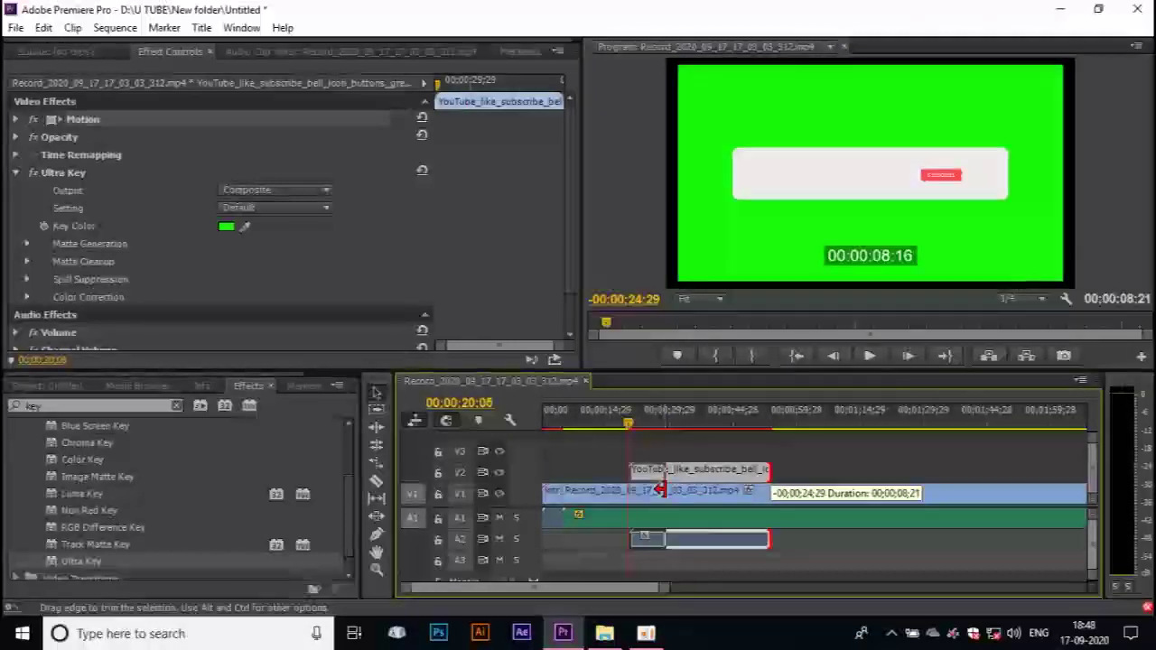
{"action": "left_click_drag", "start_coordinate": [662, 489], "coordinate": [660, 489]}
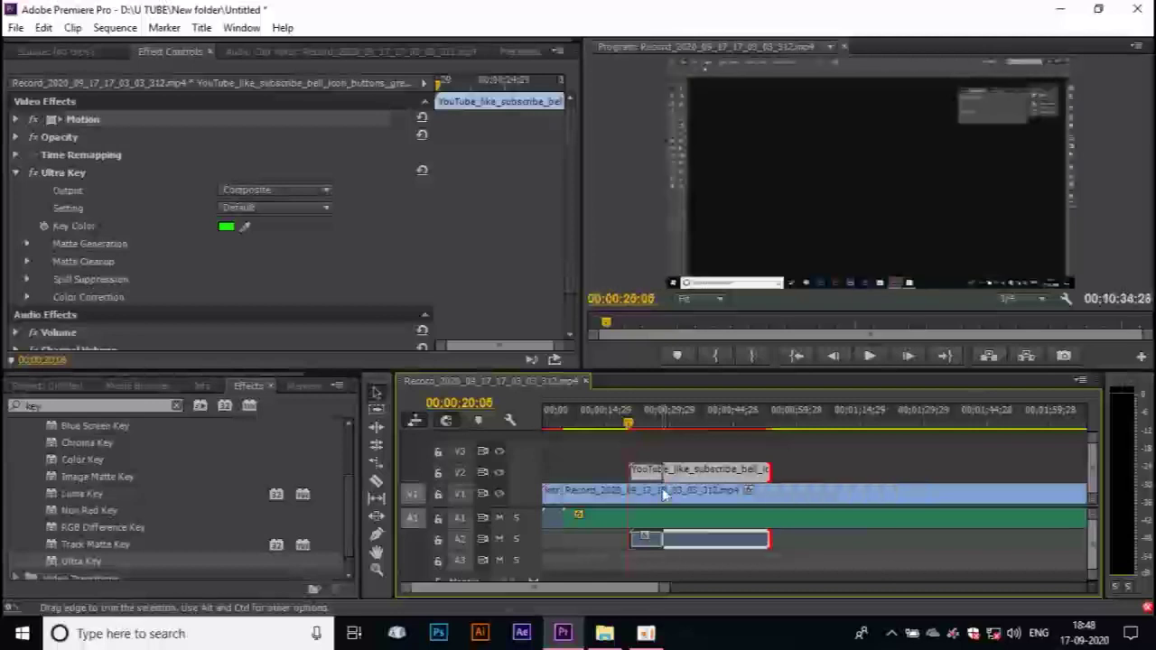
{"action": "left_click", "coordinate": [869, 358]}
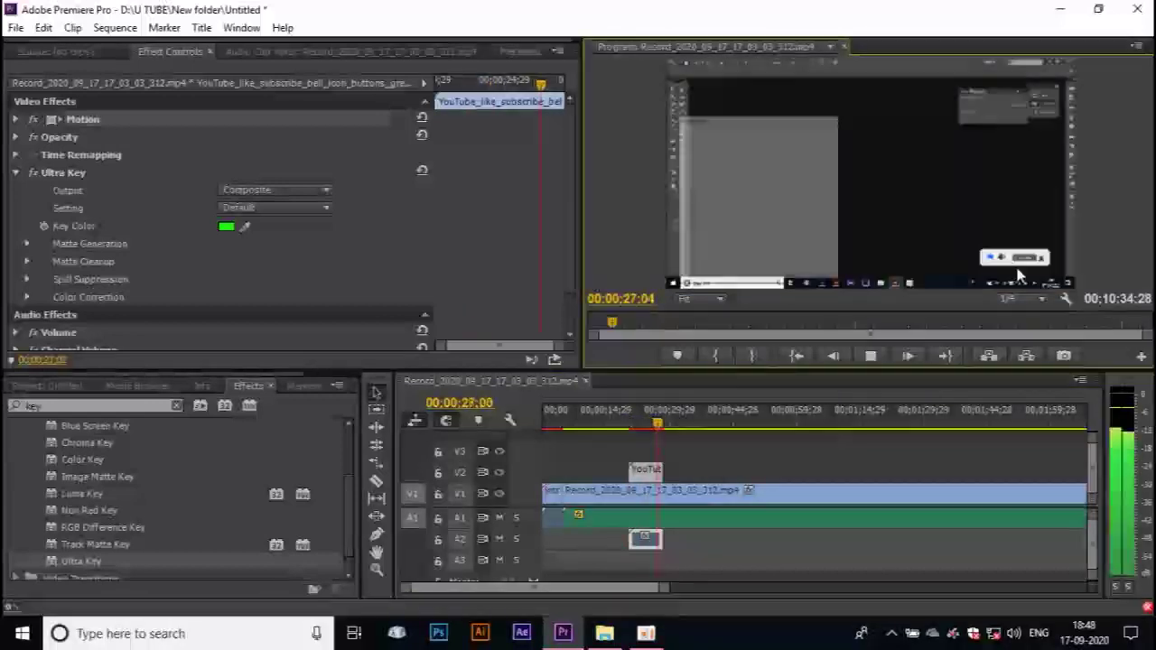
{"action": "left_click", "coordinate": [643, 424]}
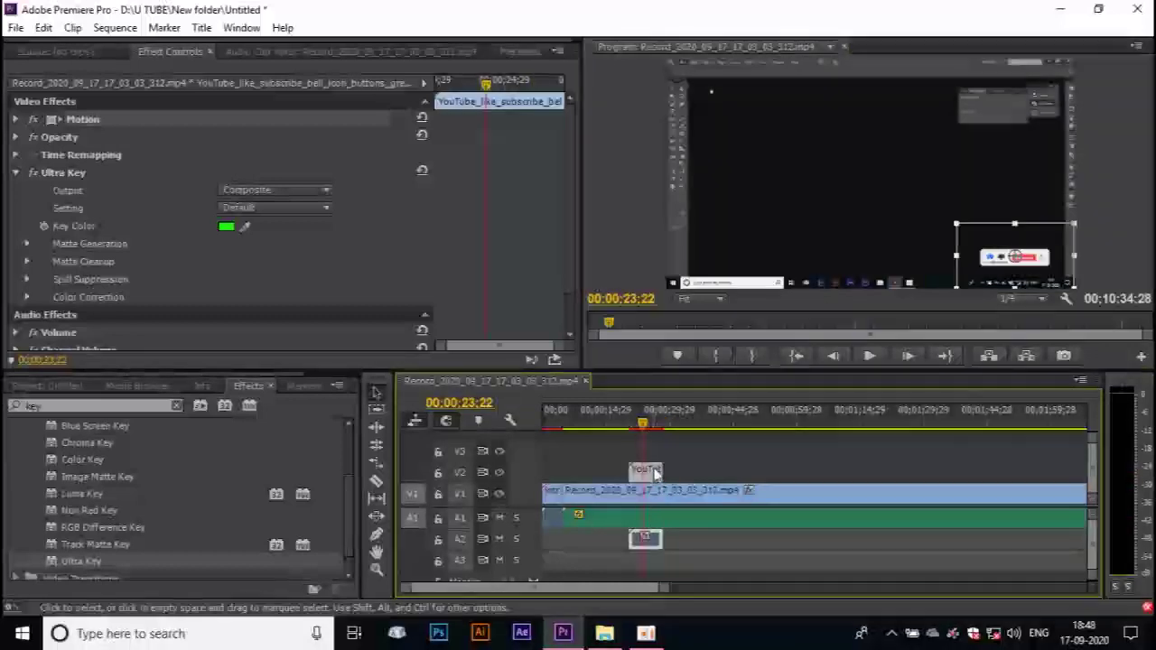
Return the overlay clip to its original spot and place a copy later in the timeline.
{"action": "left_click_drag", "start_coordinate": [646, 429], "coordinate": [615, 424]}
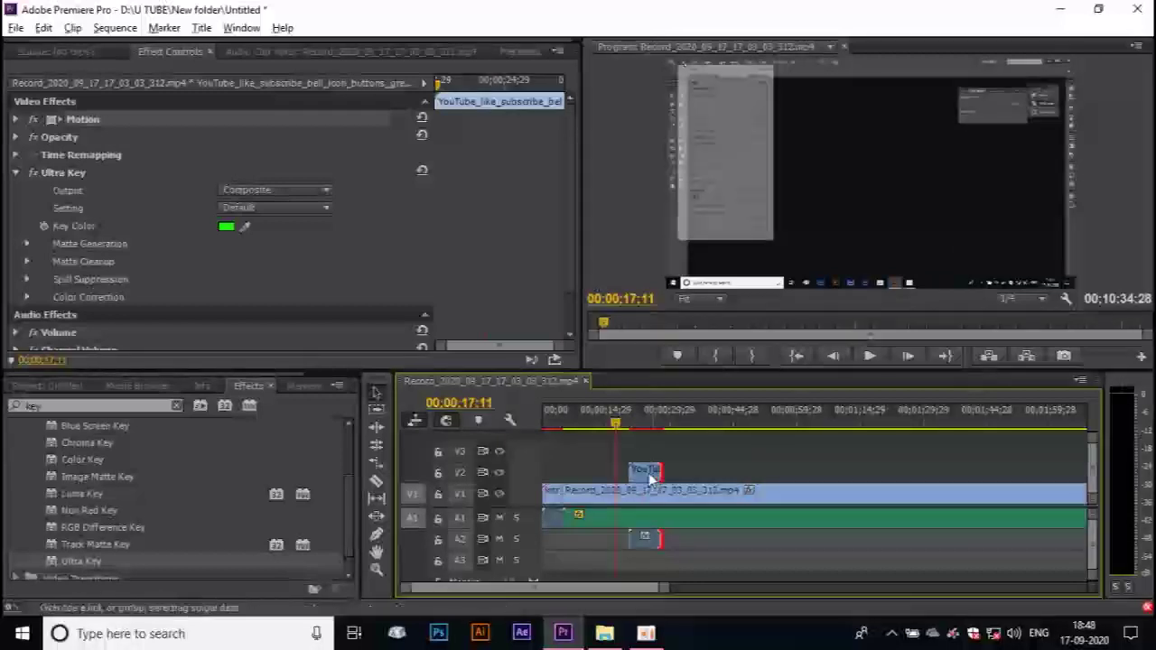
{"action": "mouse_move", "coordinate": [652, 478]}
{"action": "left_mouse_down"}
{"action": "mouse_move", "coordinate": [782, 487]}
{"action": "mouse_move", "coordinate": [772, 483]}
{"action": "left_mouse_up"}
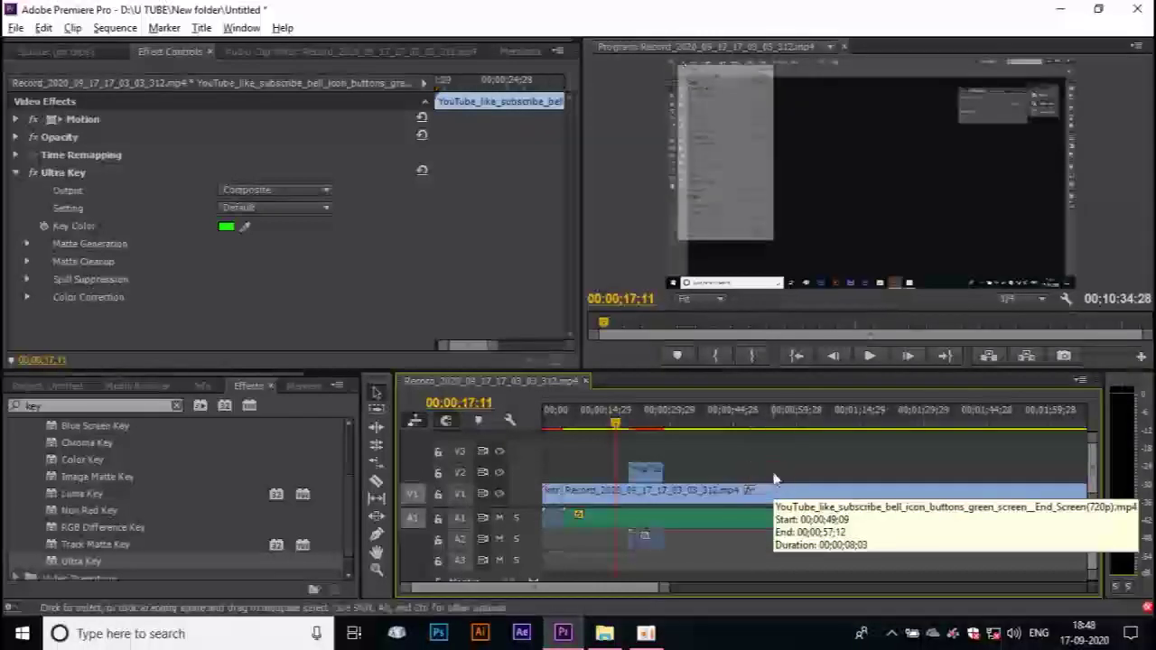
{"action": "left_click_drag", "start_coordinate": [782, 483], "coordinate": [645, 480]}
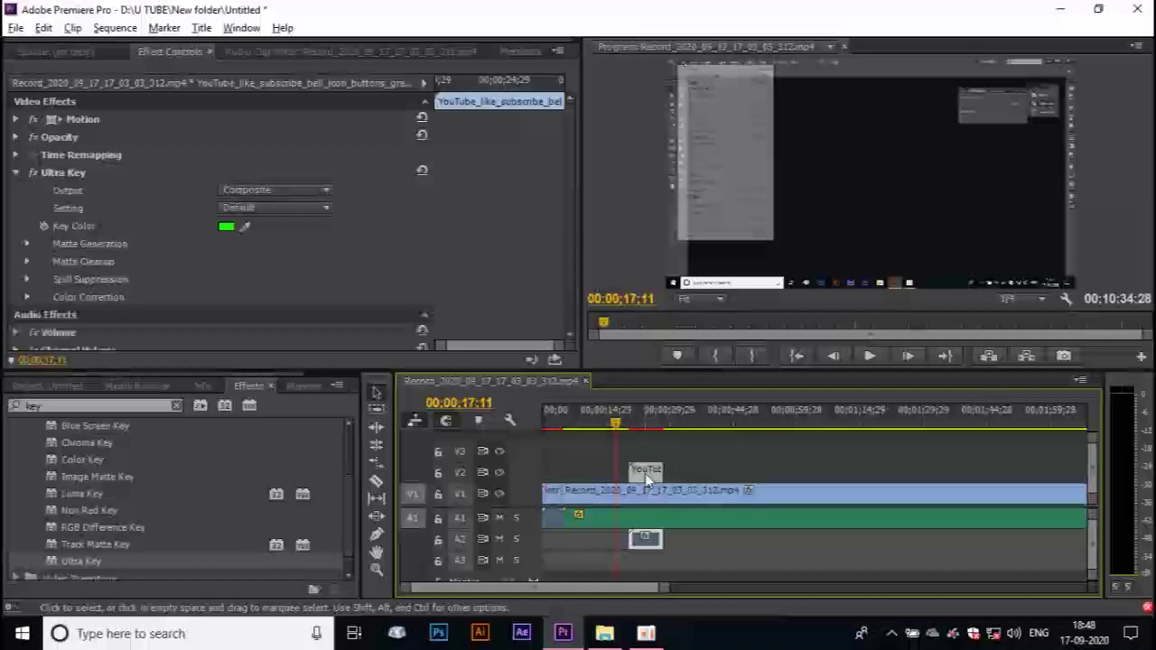
{"action": "mouse_move", "coordinate": [645, 473]}
{"action": "left_mouse_down"}
{"action": "mouse_move", "coordinate": [700, 485]}
{"action": "mouse_move", "coordinate": [989, 479]}
{"action": "left_mouse_up"}
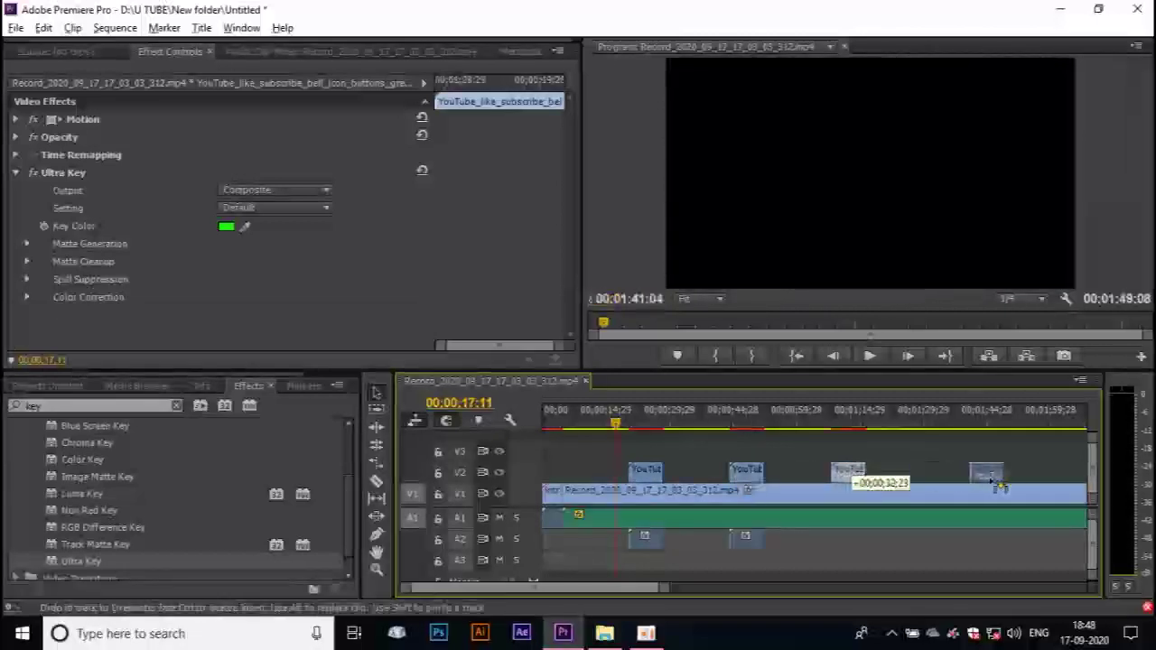
Zoom out the timeline and position further overlay copies at points along the recording.
{"action": "left_click_drag", "start_coordinate": [638, 588], "coordinate": [905, 587]}
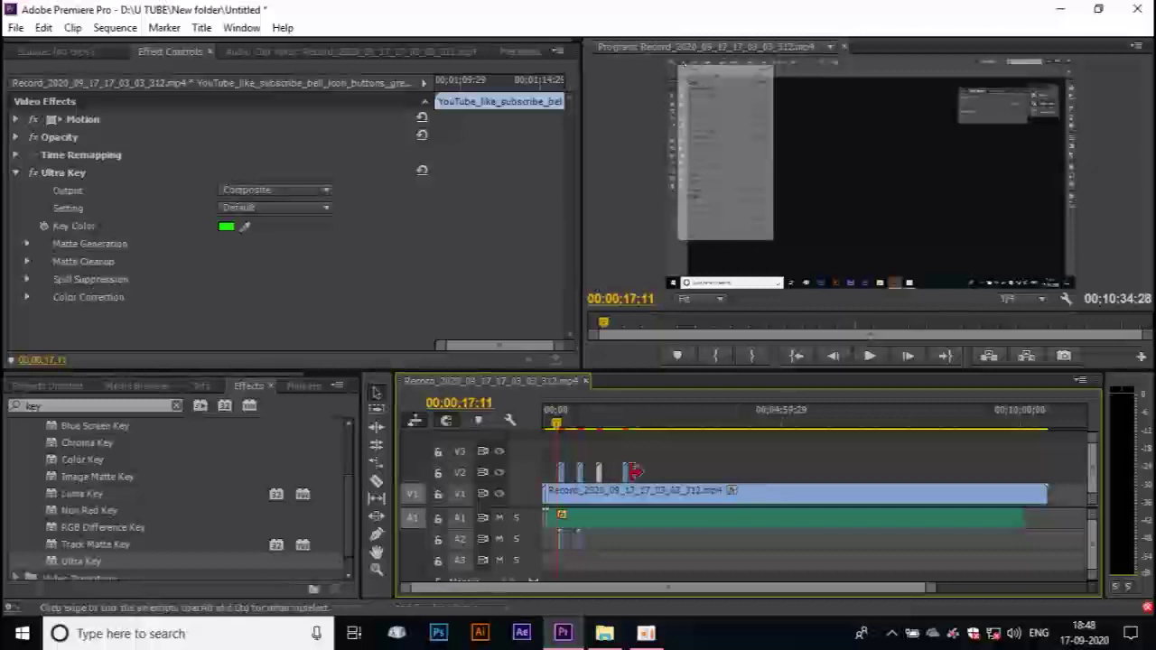
{"action": "left_click_drag", "start_coordinate": [628, 479], "coordinate": [763, 487]}
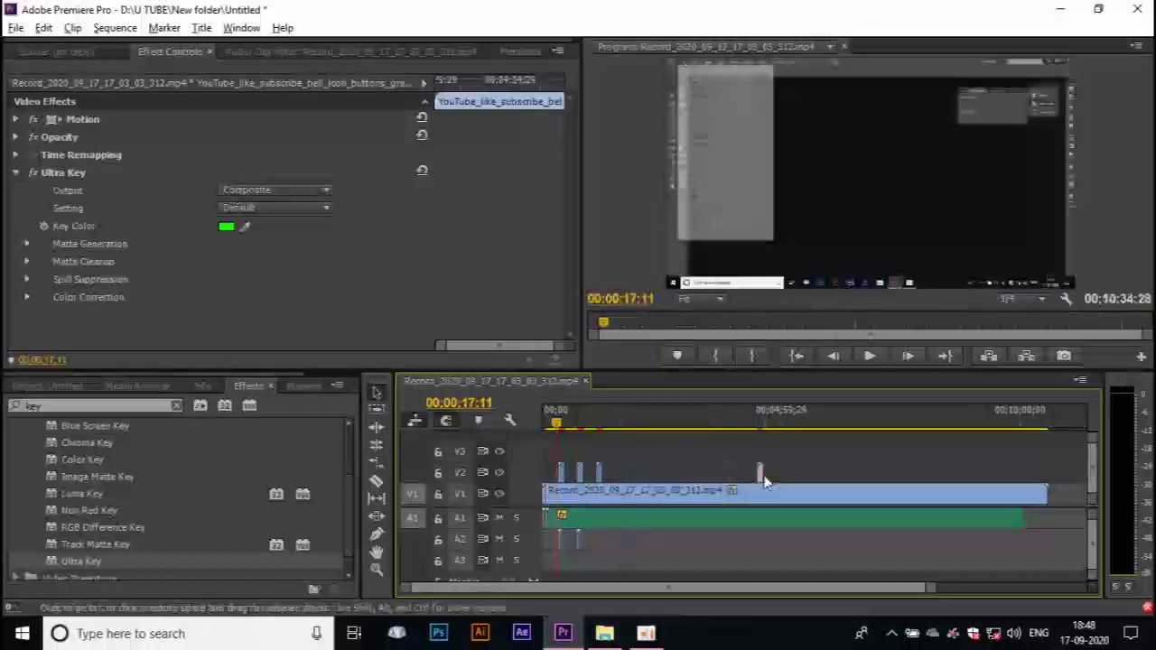
{"action": "left_click_drag", "start_coordinate": [760, 476], "coordinate": [907, 481]}
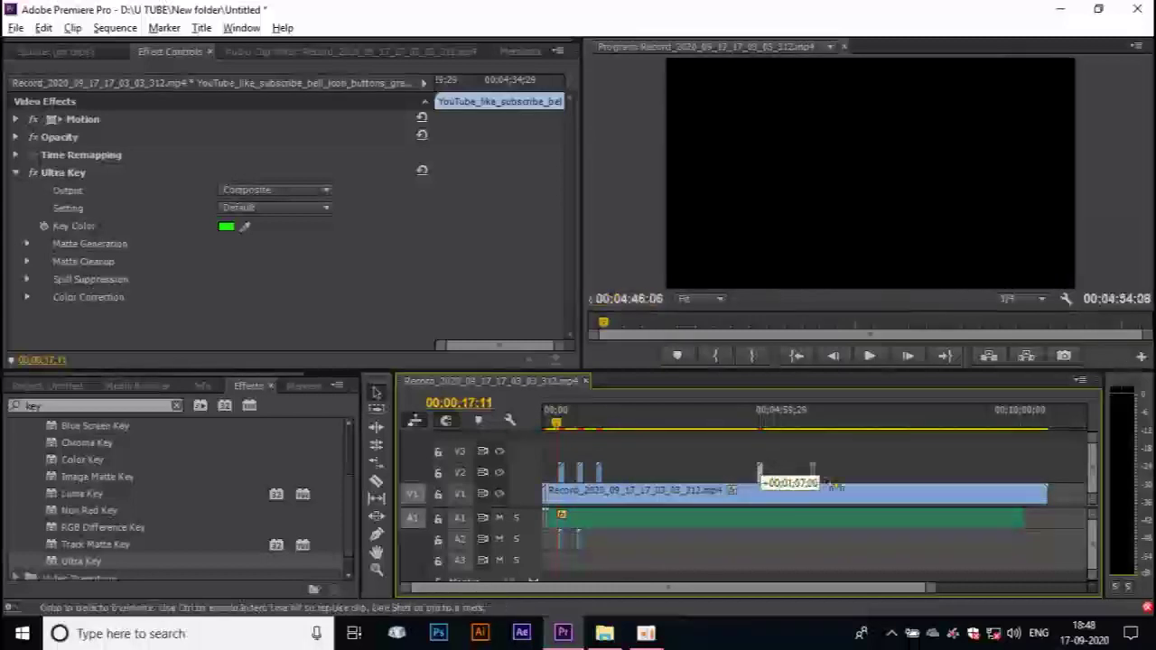
{"action": "left_click_drag", "start_coordinate": [906, 476], "coordinate": [716, 488]}
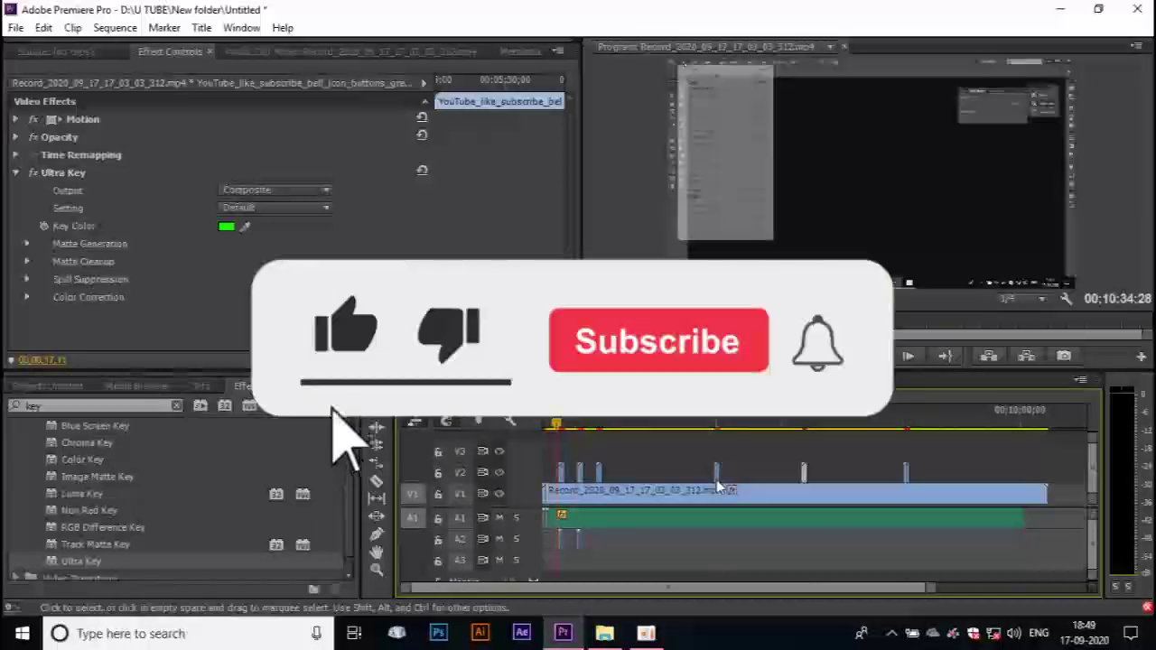
Play back the sequence to review the overlays, ending with the playhead at 00:00:00:00.
{"action": "left_click", "coordinate": [553, 431]}
{"action": "left_click", "coordinate": [716, 422]}
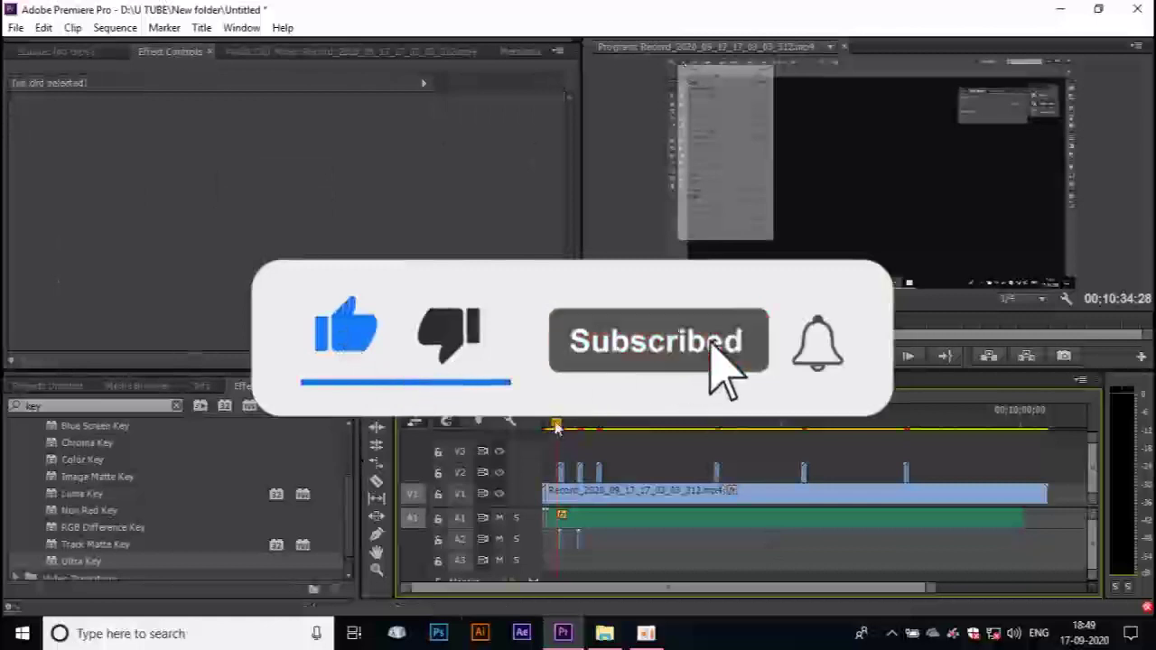
{"action": "left_click", "coordinate": [907, 355]}
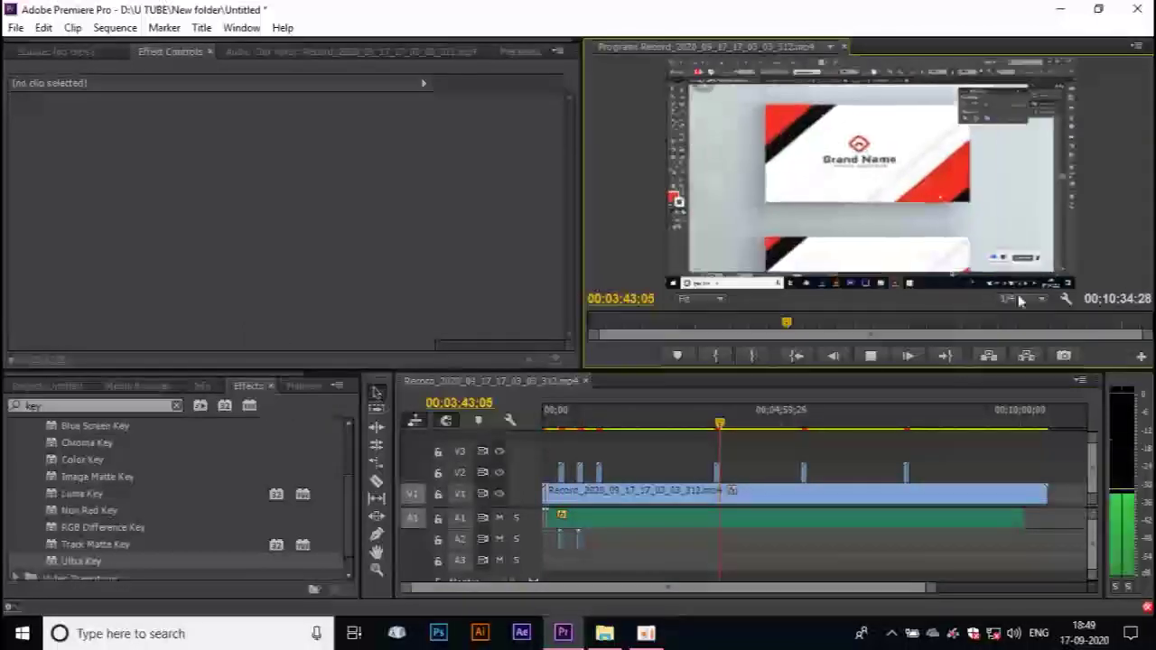
{"action": "key", "text": "Home"}
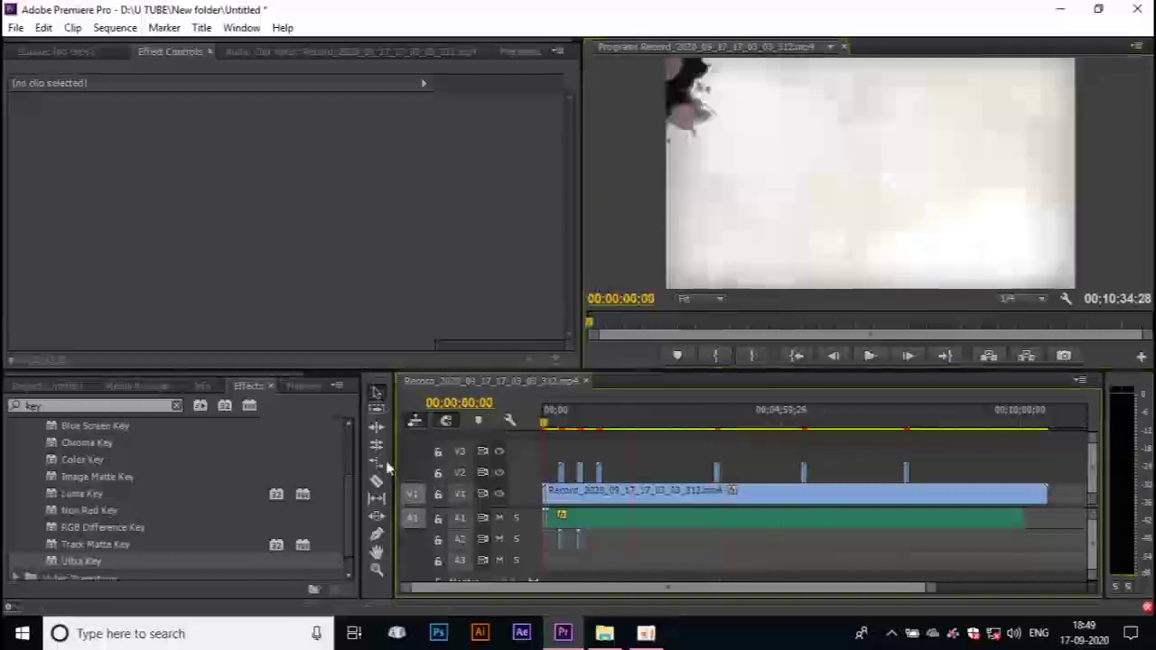
{"action": "left_click", "coordinate": [869, 358]}
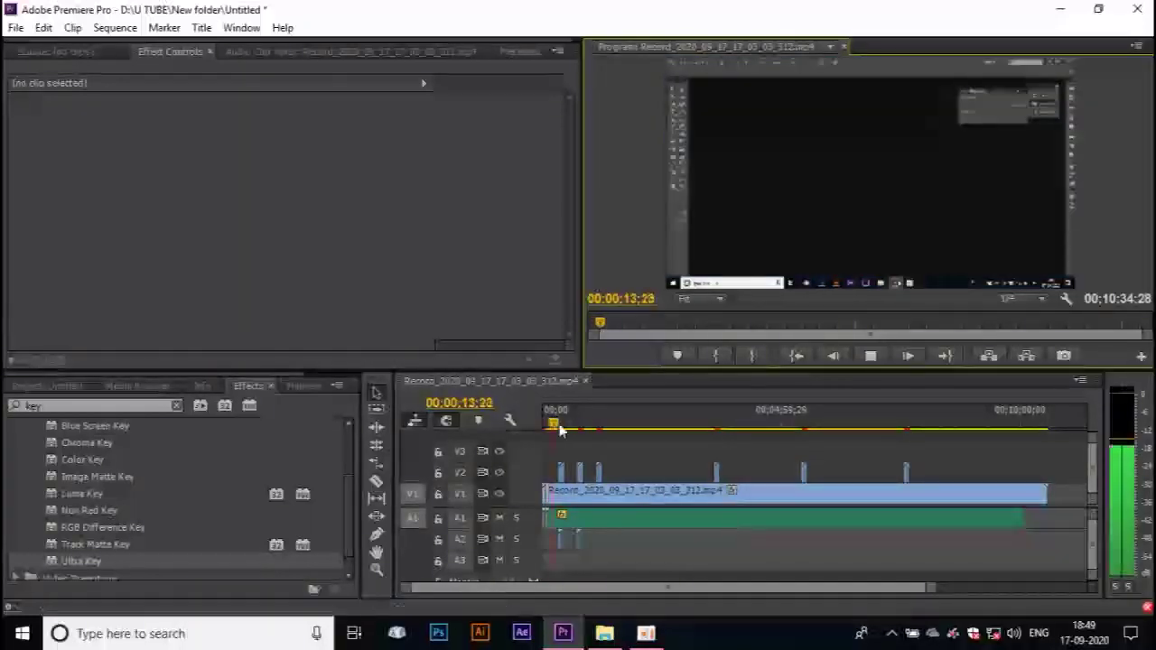
{"action": "left_click_drag", "start_coordinate": [560, 431], "coordinate": [541, 430]}
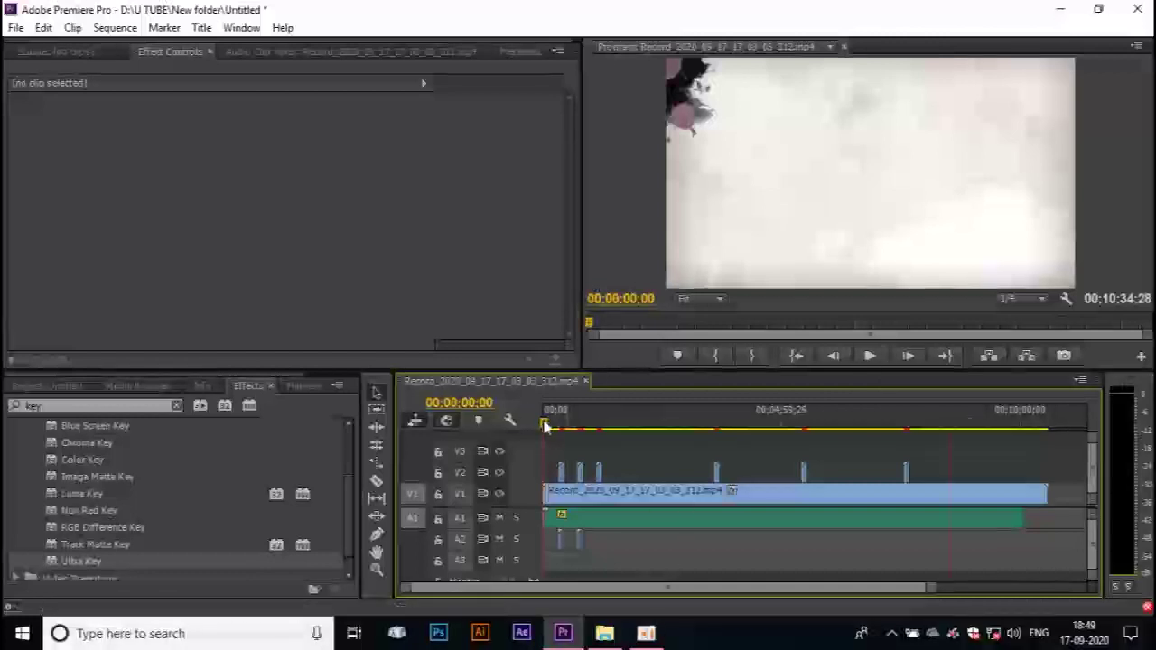
Cut about 29 seconds from the screen recording's tail so the sequence runs 00:10:05;17.
{"action": "left_click_drag", "start_coordinate": [544, 423], "coordinate": [993, 422]}
{"action": "left_click_drag", "start_coordinate": [1041, 496], "coordinate": [1023, 496]}
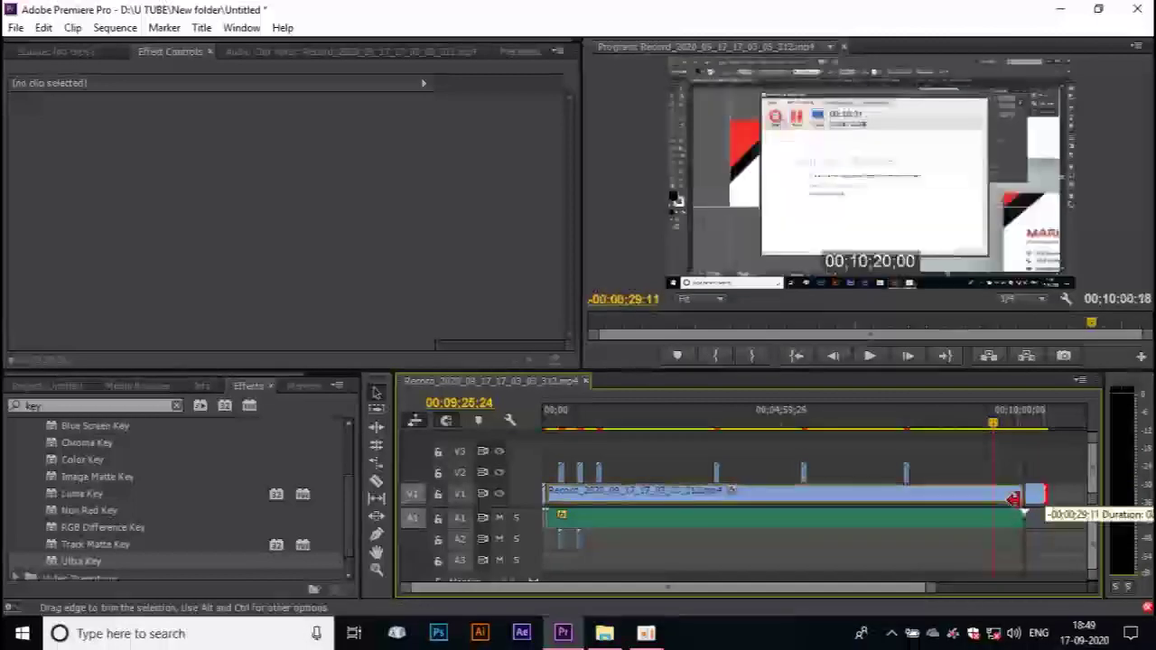
{"action": "left_click_drag", "start_coordinate": [993, 427], "coordinate": [986, 429]}
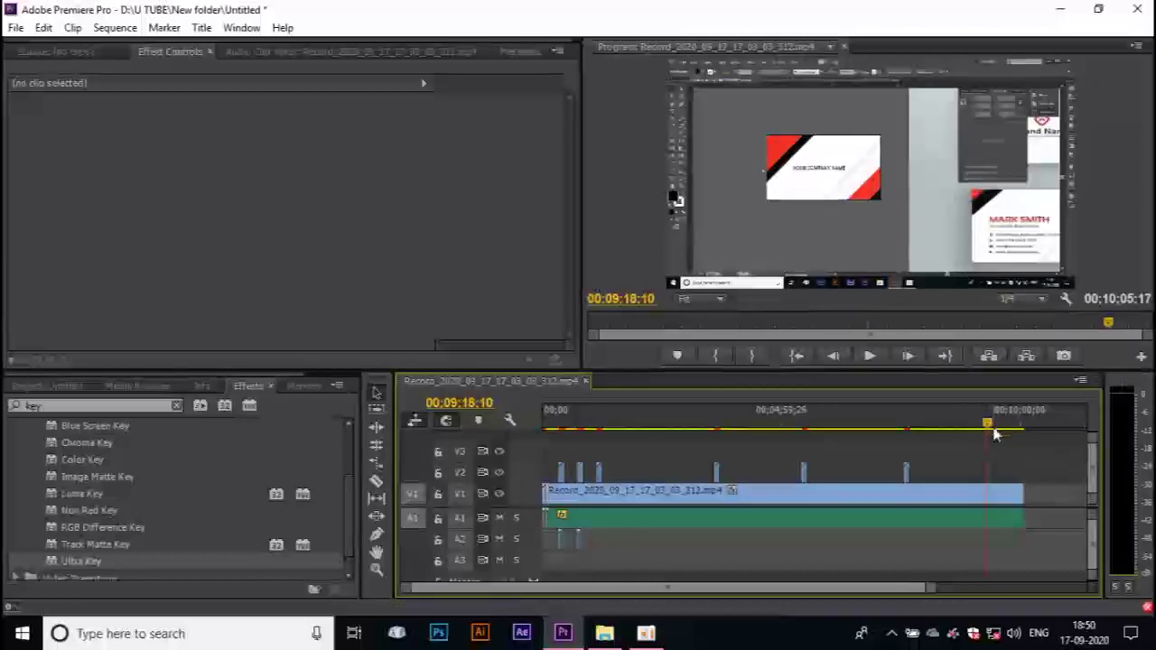
{"action": "left_click_drag", "start_coordinate": [987, 427], "coordinate": [344, 416]}
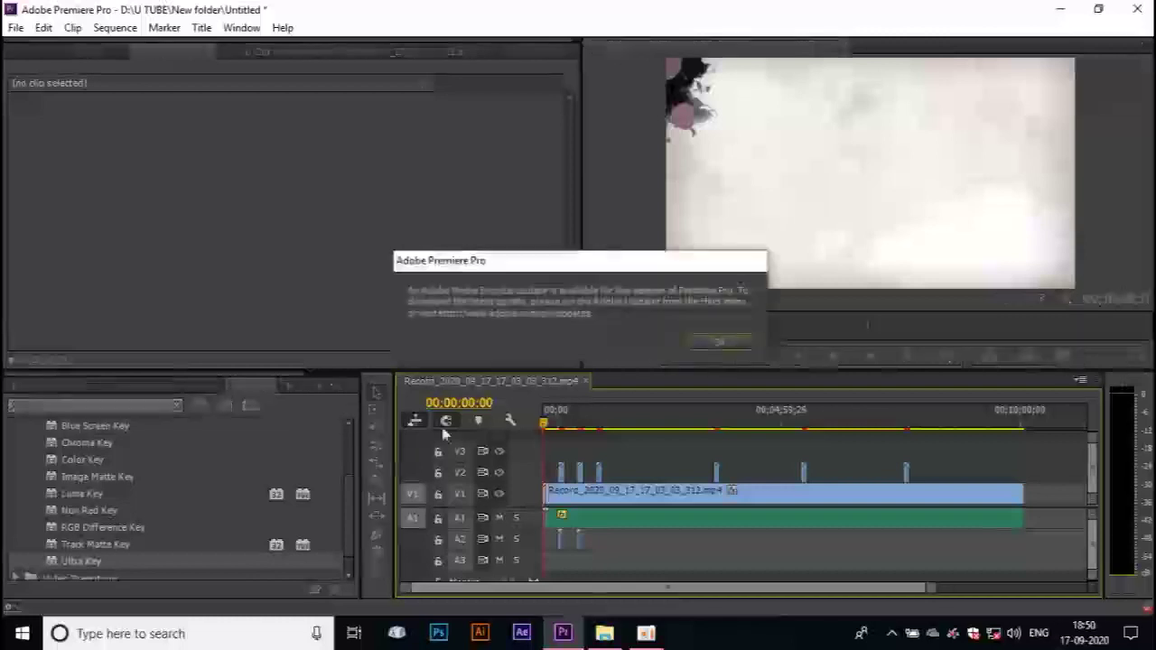
Dismiss the update notice, export the sequence as H.264 with YouTube HD, and bring up oCam.
{"action": "left_click", "coordinate": [697, 339]}
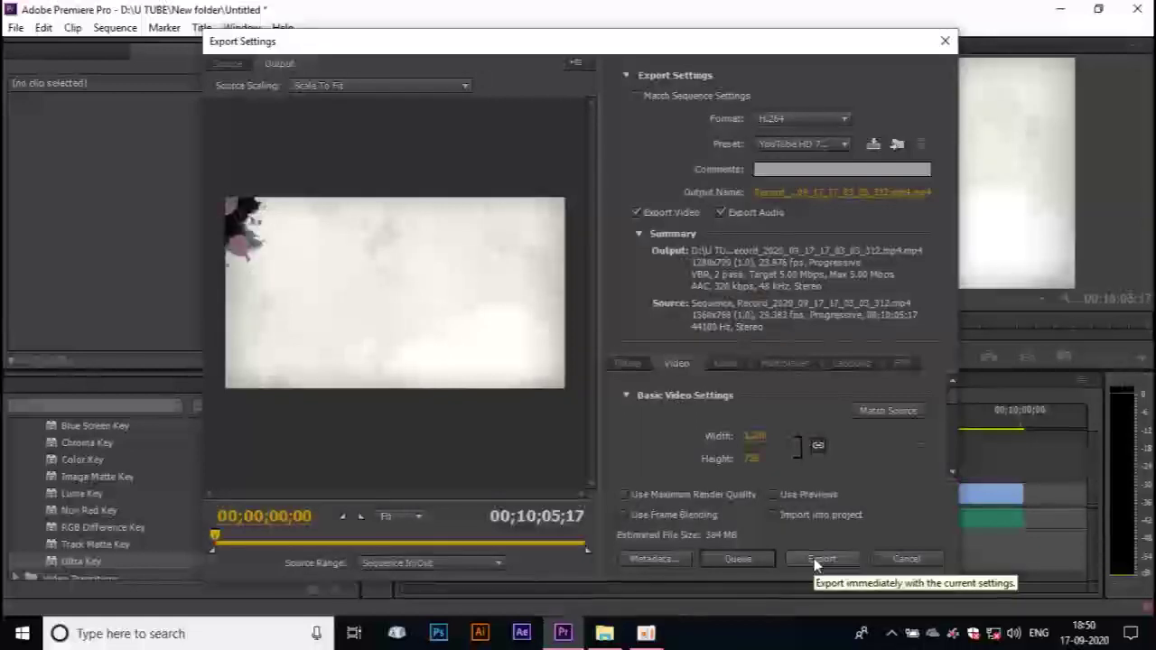
{"action": "left_click", "coordinate": [890, 557]}
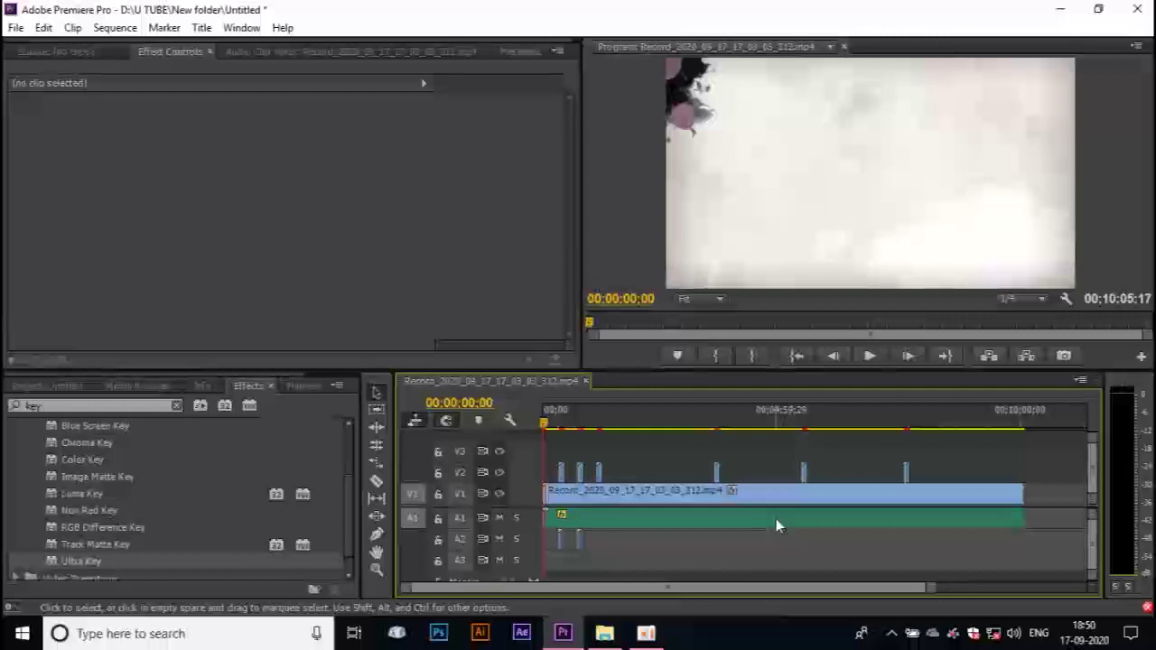
{"action": "left_click", "coordinate": [645, 632]}
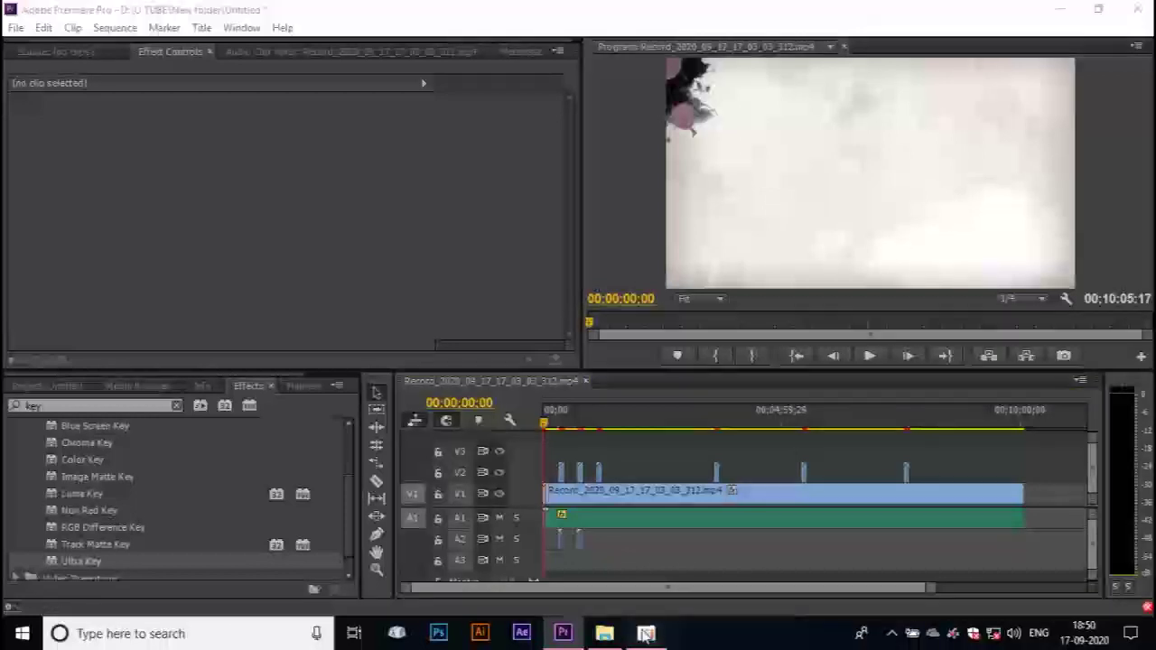